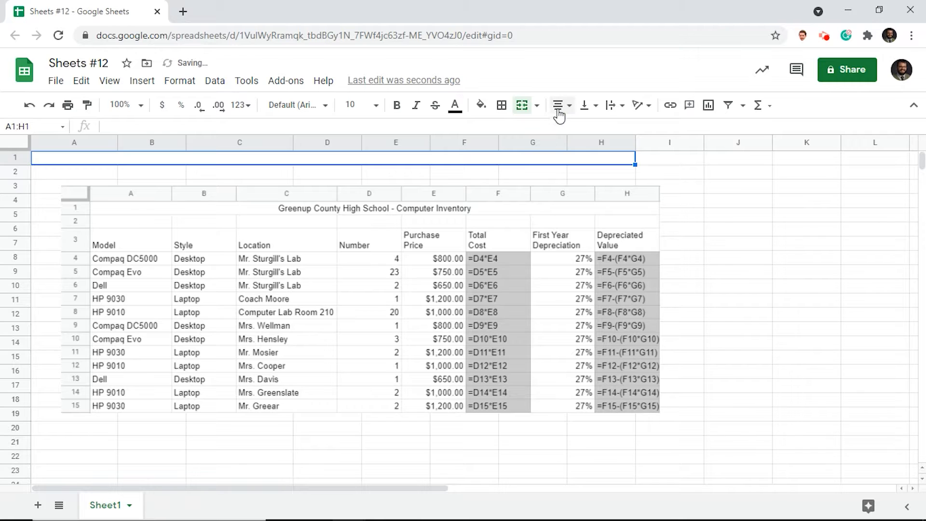
# Centre the merged cell A1:H1 and enter the title "Greenup County High School - Computer Inventory".
pyautogui.click(560, 105)
pyautogui.click(578, 128)
pyautogui.write('Green')
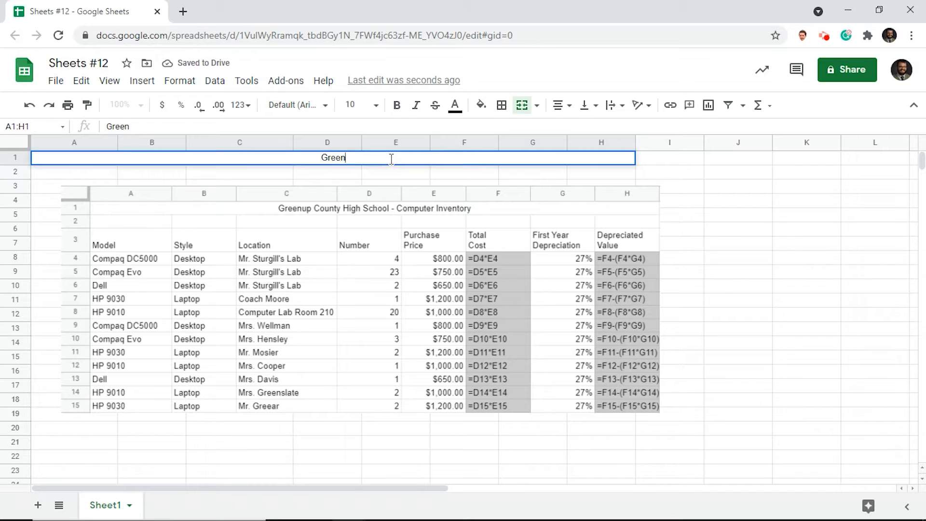
pyautogui.write('up County High ')
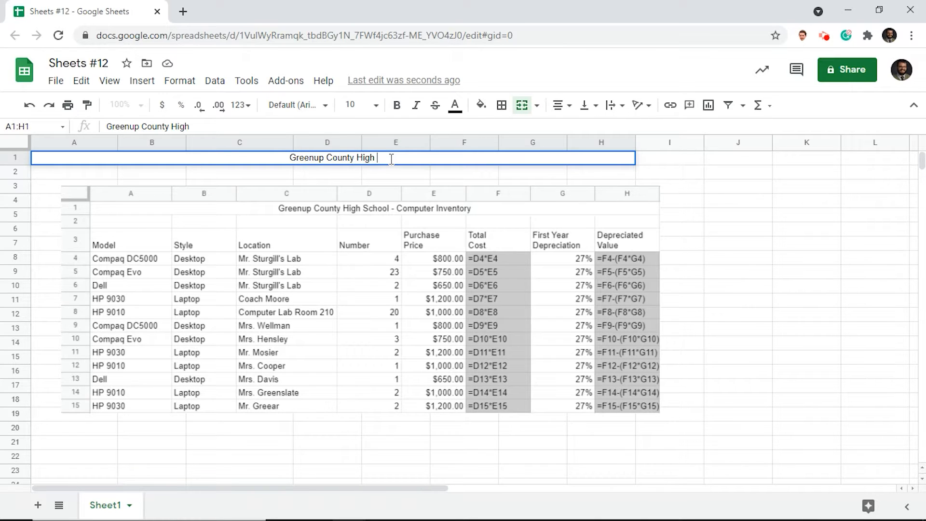
pyautogui.write('School')
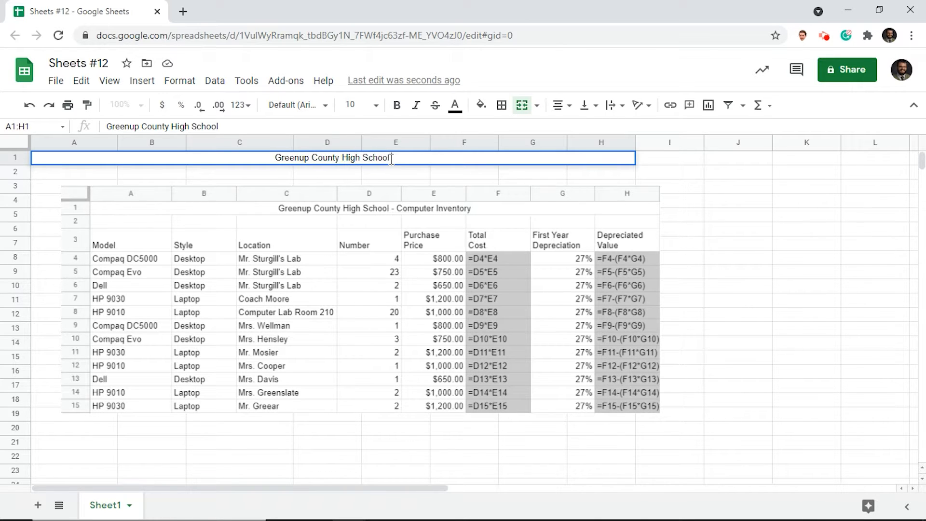
pyautogui.write(' - Computer ')
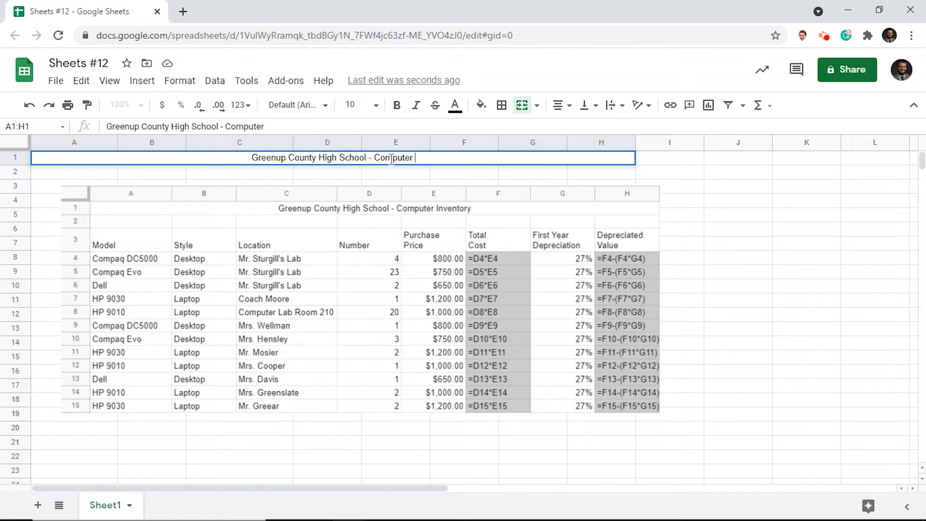
pyautogui.write('Inventory')
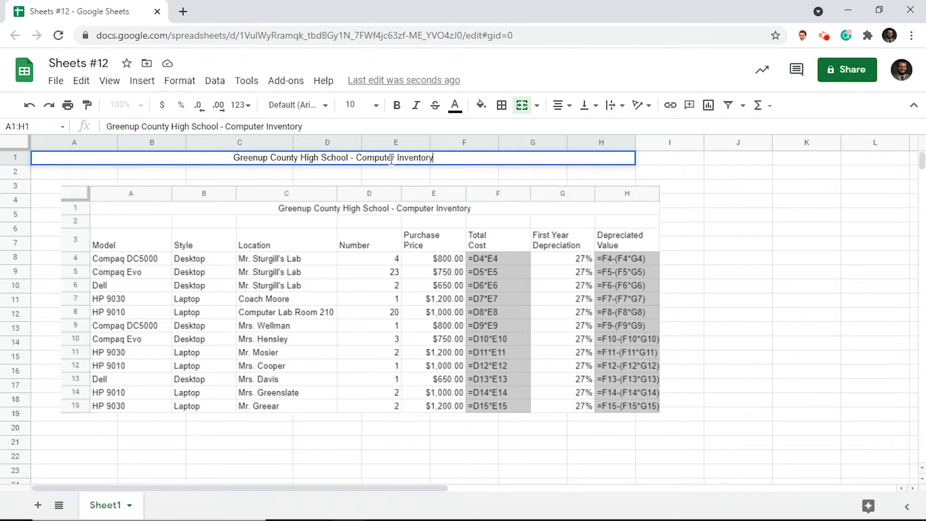
# Move the reference picture down to uncover row 3 and enter the headers Model, Style, Location and Number in A3:D3.
pyautogui.click(388, 201)
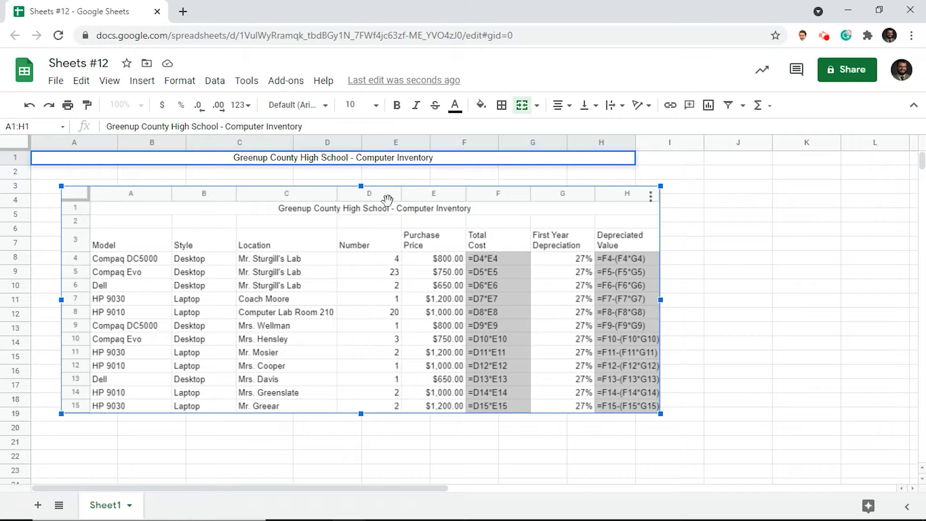
pyautogui.moveTo(388, 201); pyautogui.dragTo(379, 257)
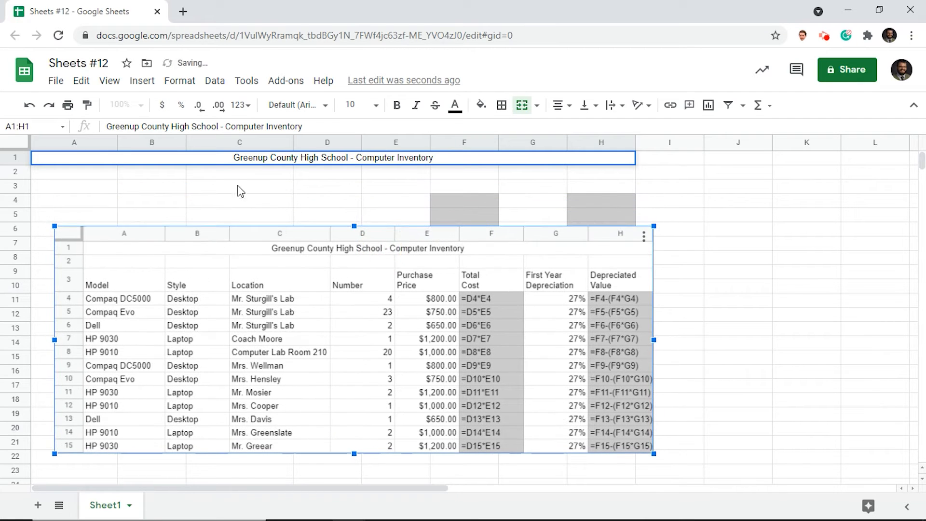
pyautogui.click(97, 188)
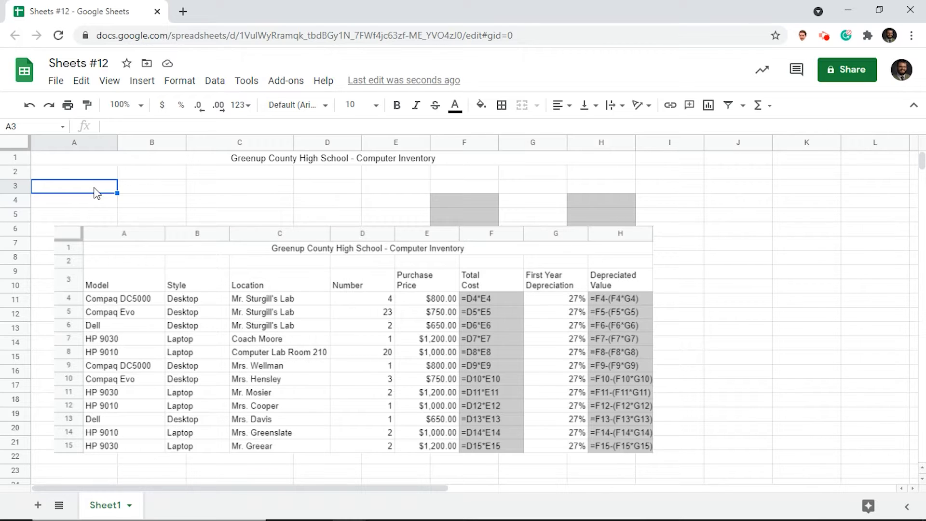
pyautogui.write('Model')
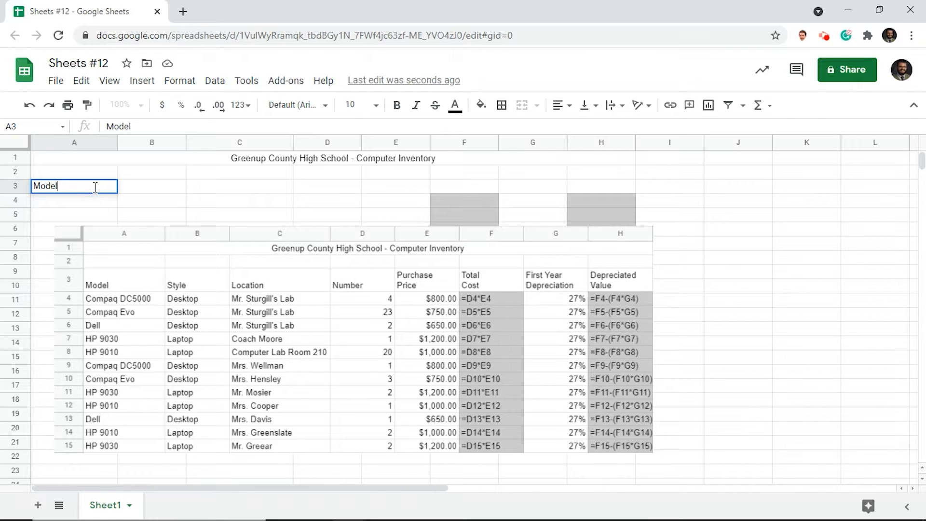
pyautogui.press('Tab')
pyautogui.write('Style')
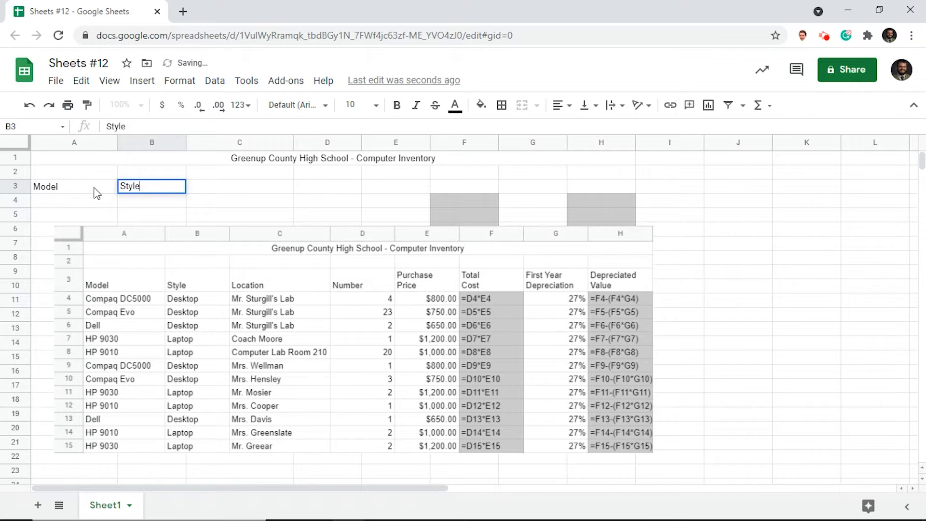
pyautogui.press('Tab')
pyautogui.write('Location')
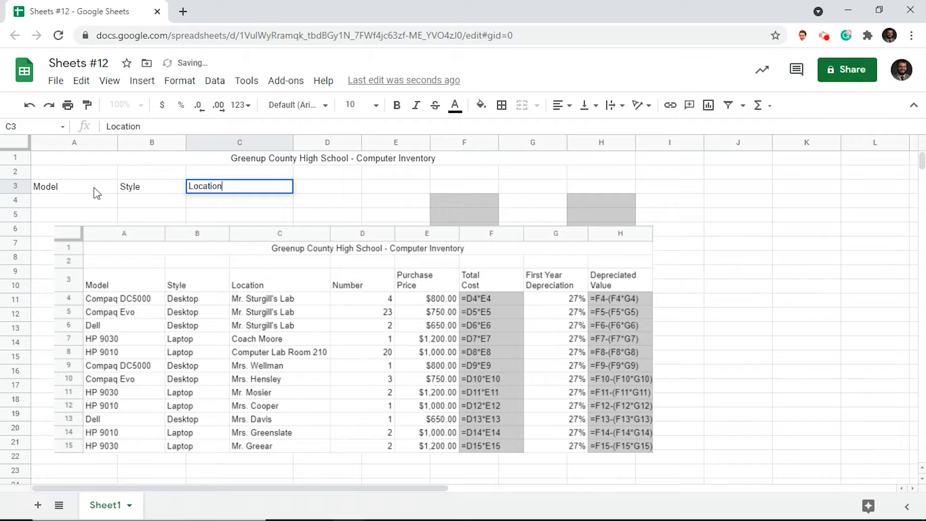
pyautogui.press('Tab')
pyautogui.write('Number')
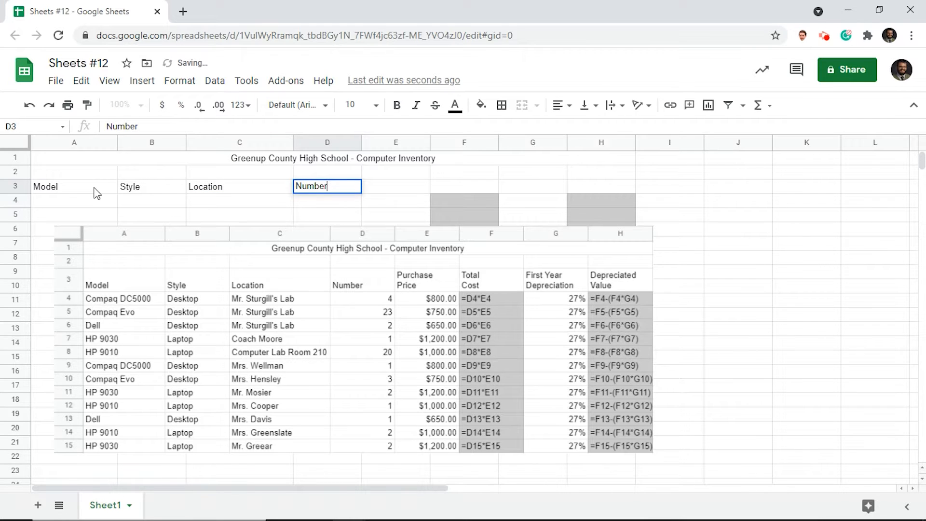
# Enter the header "Purchase Price" in E3, split over two lines within the cell.
pyautogui.press('Tab')
pyautogui.write('p')
pyautogui.press('BackSpace')
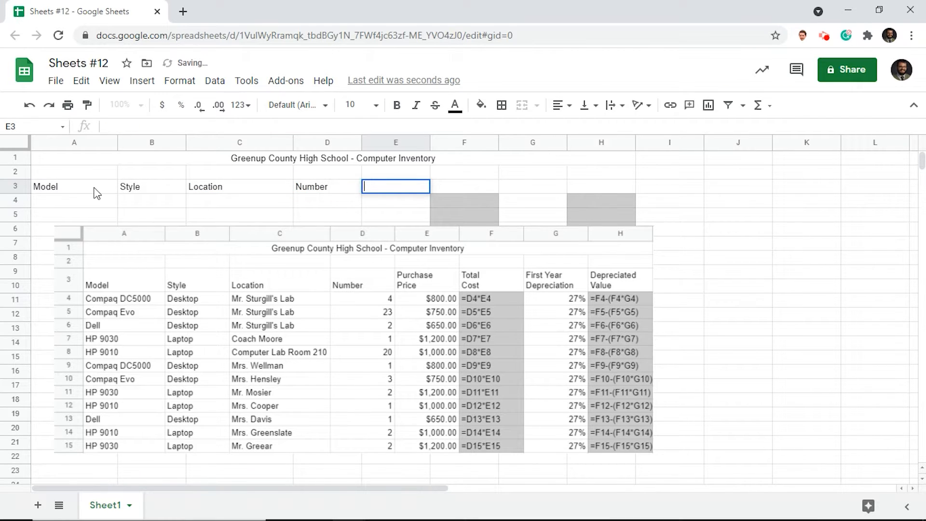
pyautogui.write('pUR')
pyautogui.press('BackSpace')
pyautogui.press('BackSpace')
pyautogui.press('BackSpace')
pyautogui.write('Pu')
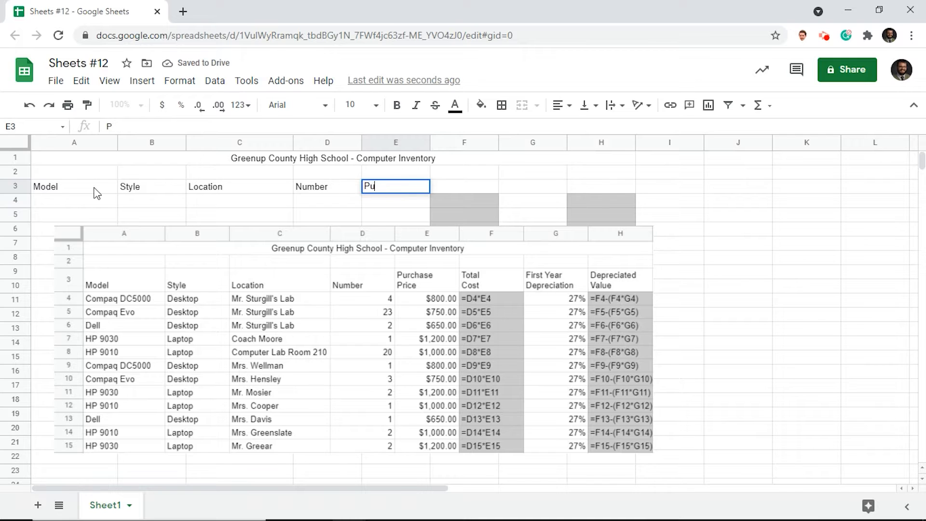
pyautogui.write('rchase')
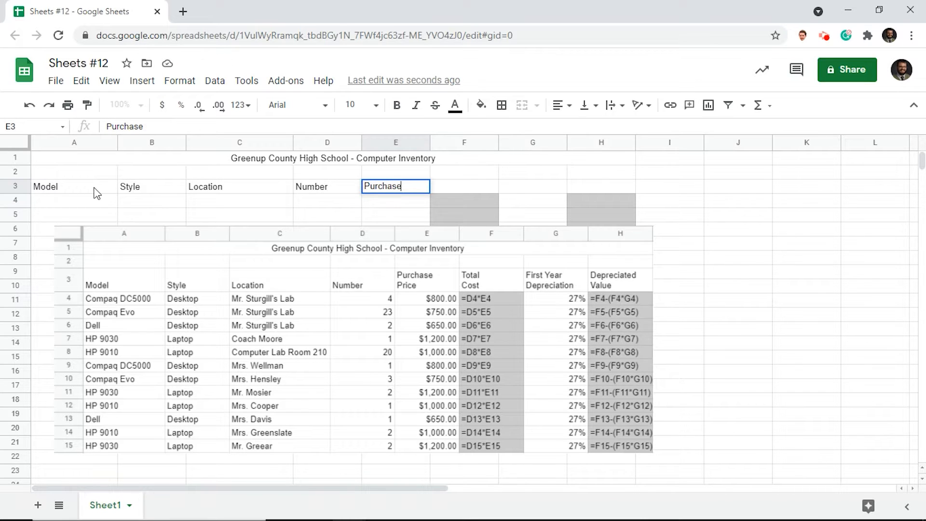
pyautogui.hotkey('alt', 'Return')
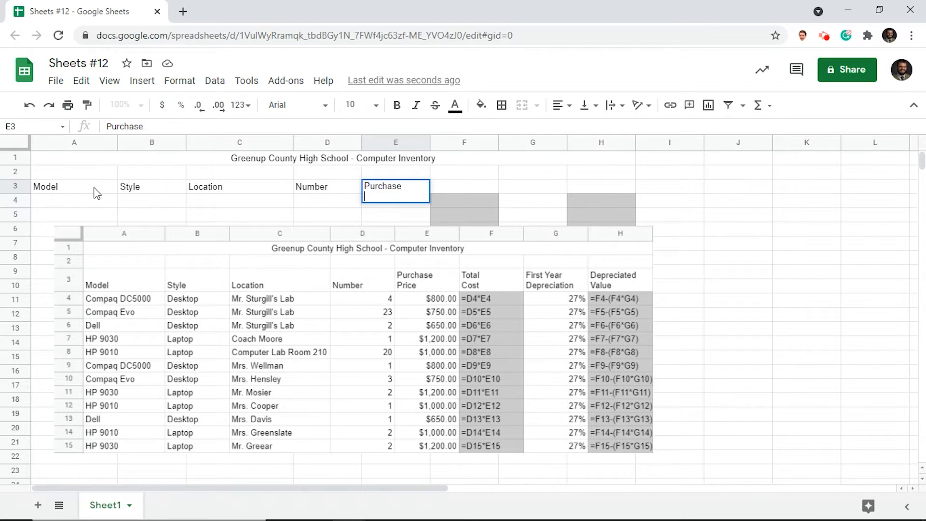
pyautogui.write('Price')
pyautogui.press('Tab')
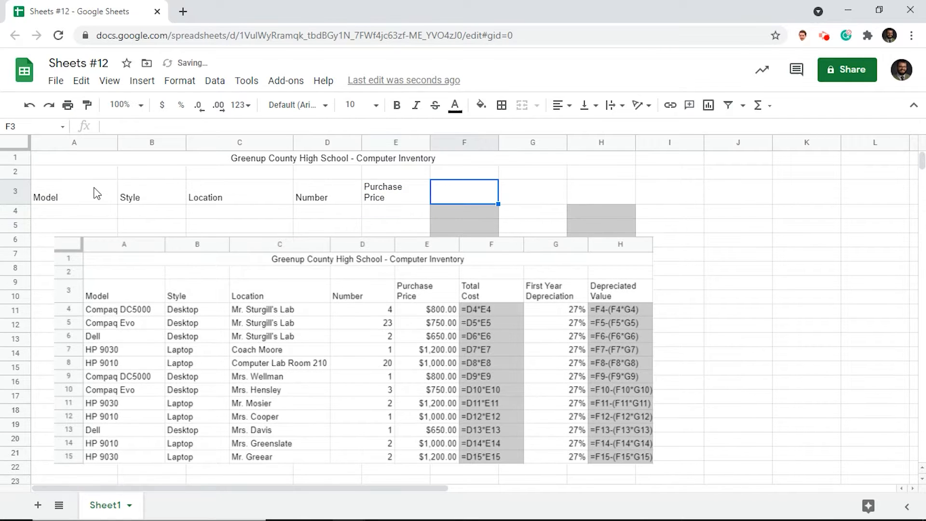
# Enter the two-line headers "Total Cost" in F3 and "First Year Depreciation" in G3, with Cost and Depreciation on the second lines.
pyautogui.write('Total')
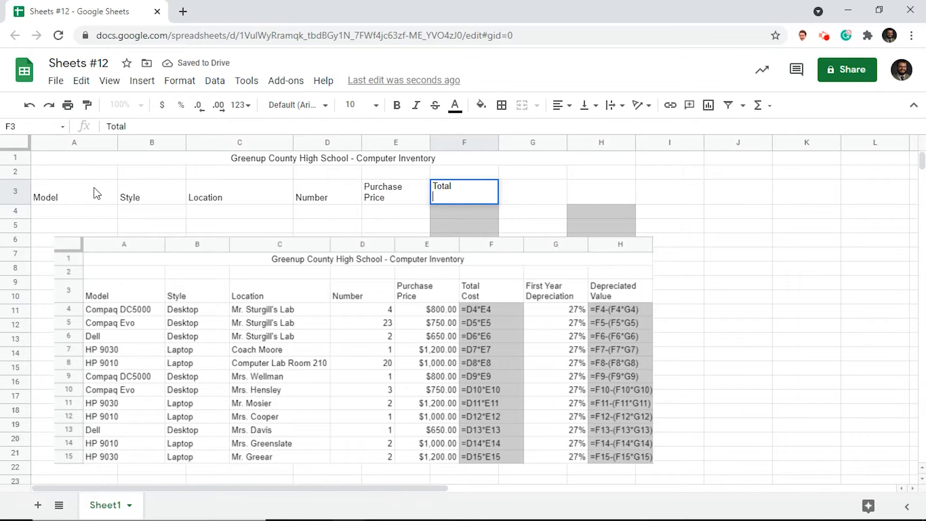
pyautogui.hotkey('alt', 'Return')
pyautogui.write('Cost')
pyautogui.press('Tab')
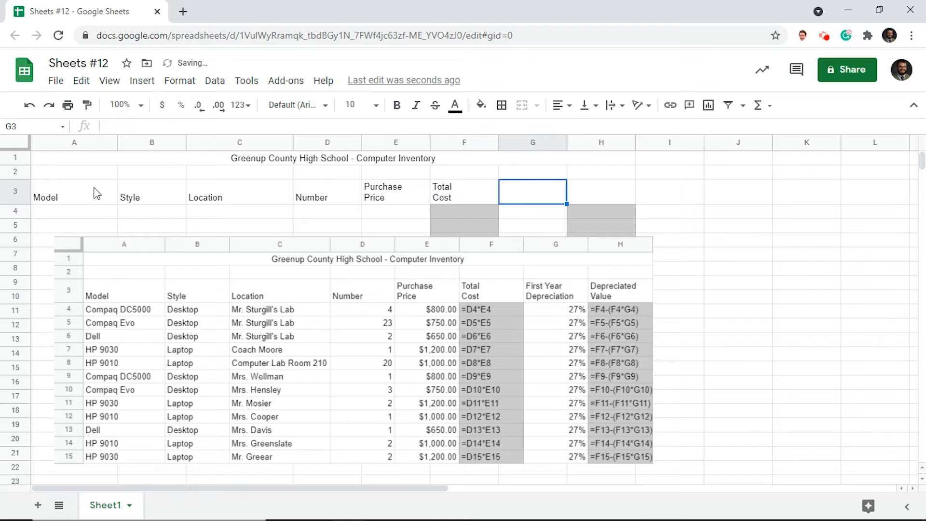
pyautogui.write('First Year')
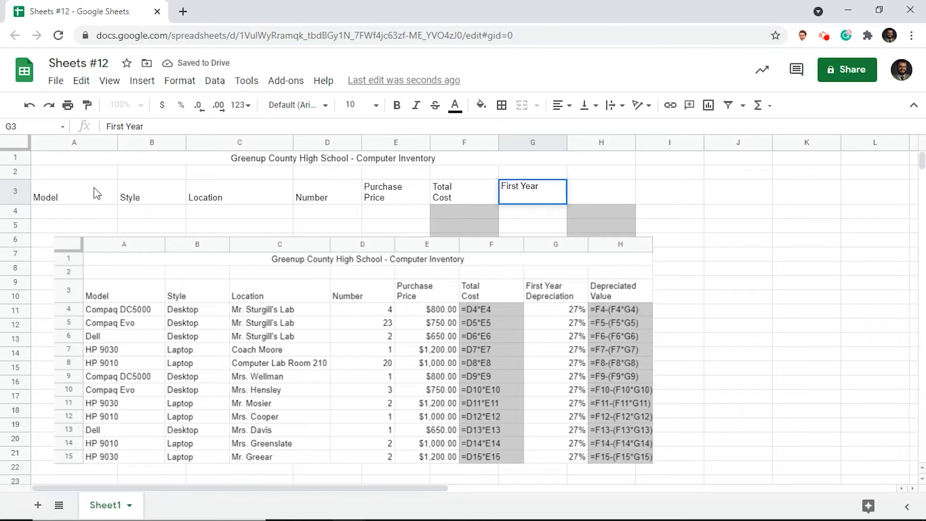
pyautogui.hotkey('alt', 'Return')
pyautogui.write('Depreciation')
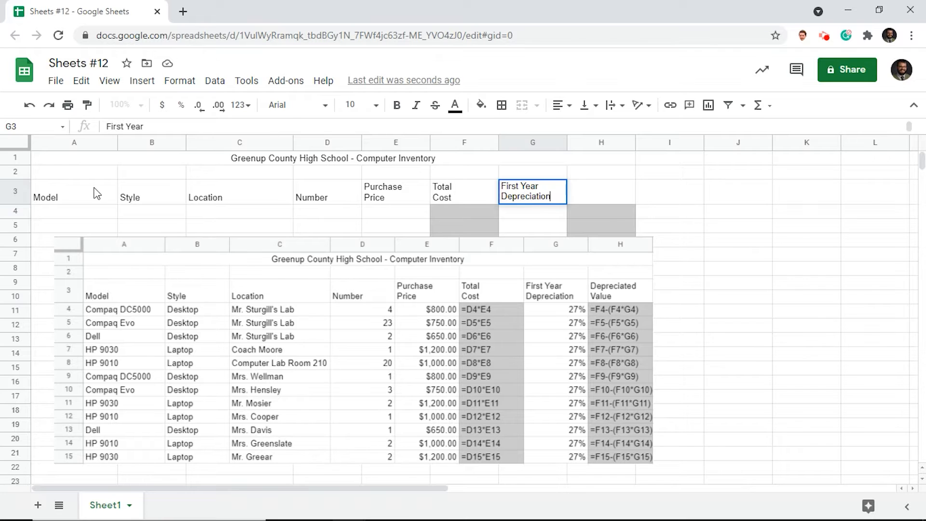
# Enter the header "Depreciated Value" in H3 with Value on a second line.
pyautogui.press('Tab')
pyautogui.write('Dep')
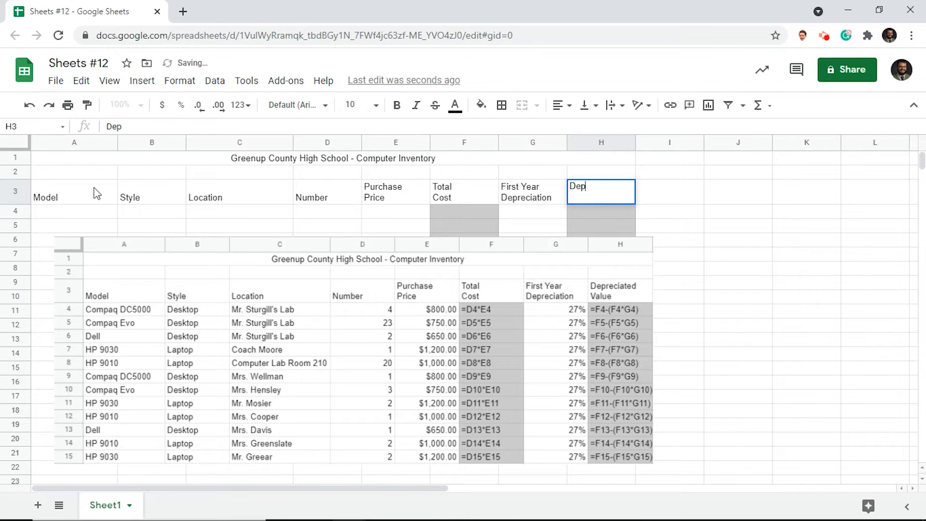
pyautogui.write('reciated ')
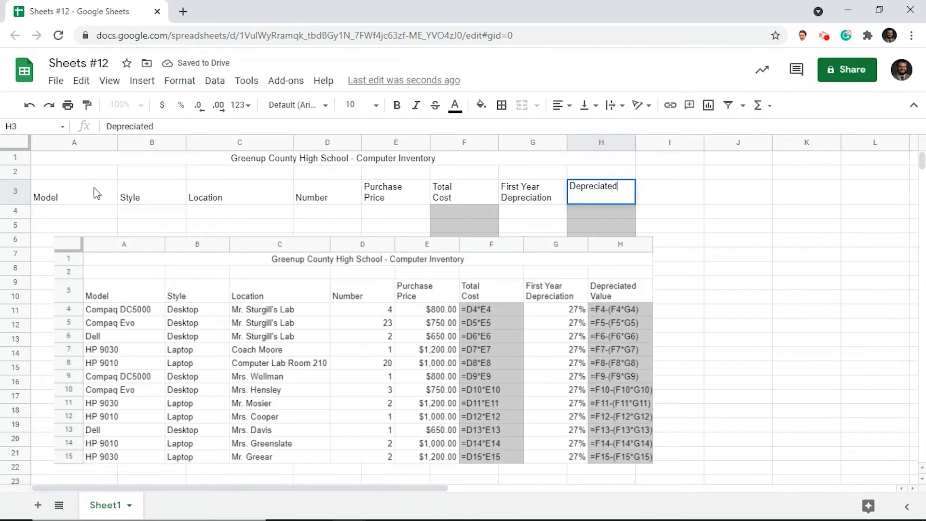
pyautogui.write('Value')
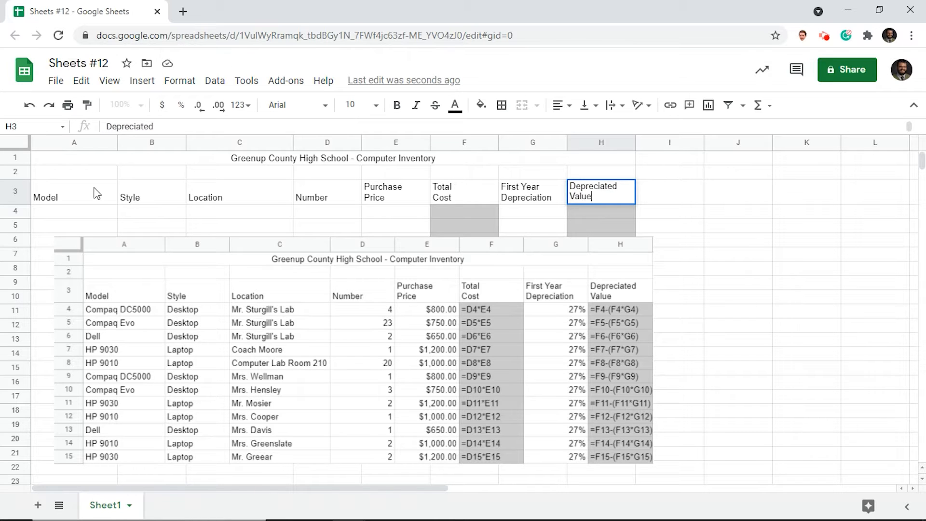
pyautogui.press('Return')
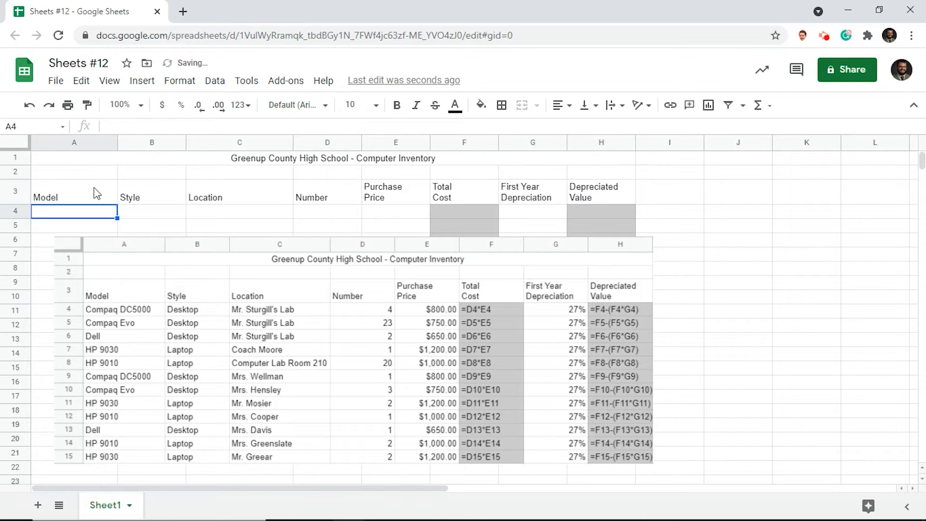
# Move the reference picture clear of columns A to D and enter the model Compaq DC5000 in A4.
pyautogui.click(179, 251)
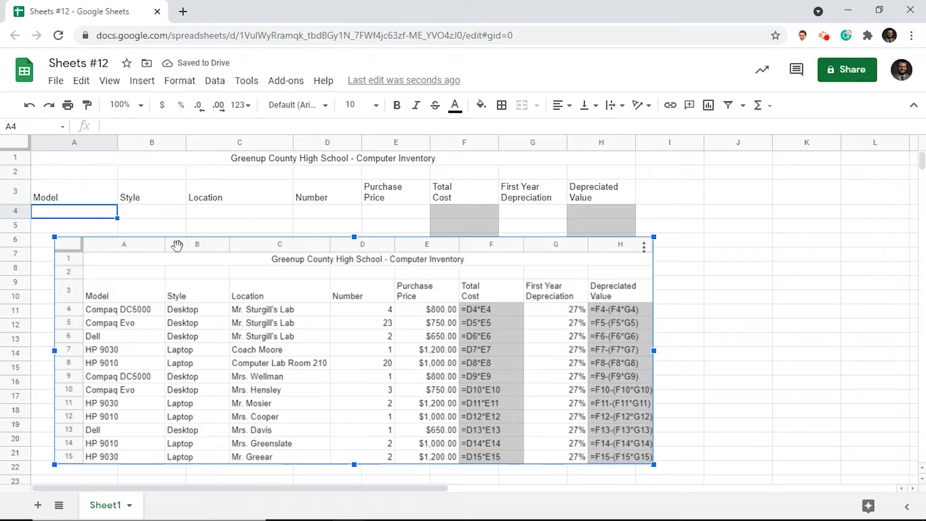
pyautogui.moveTo(181, 245); pyautogui.dragTo(497, 170)
pyautogui.click(104, 217)
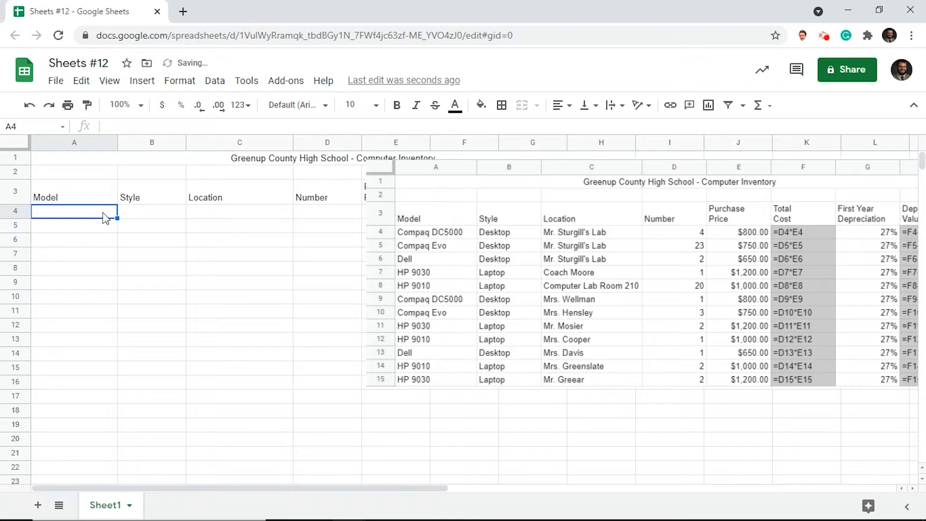
pyautogui.write('Com')
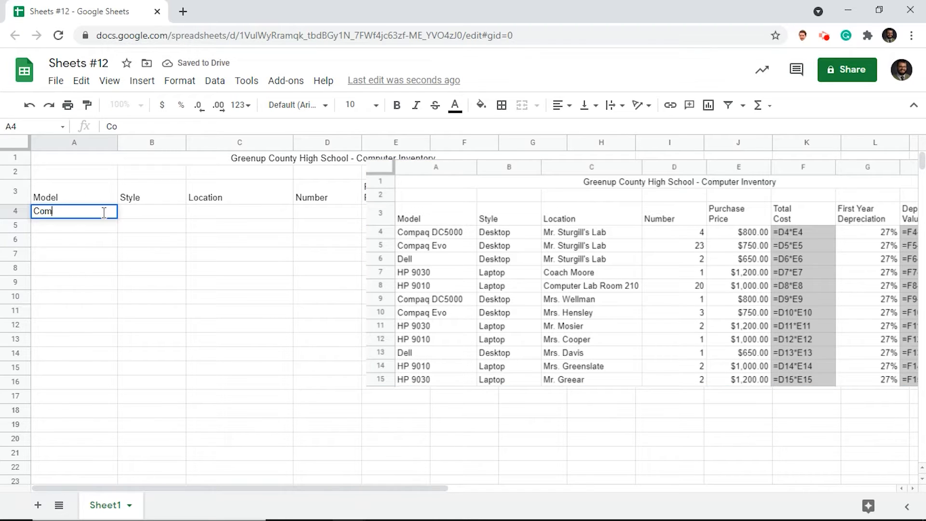
pyautogui.write('paq D')
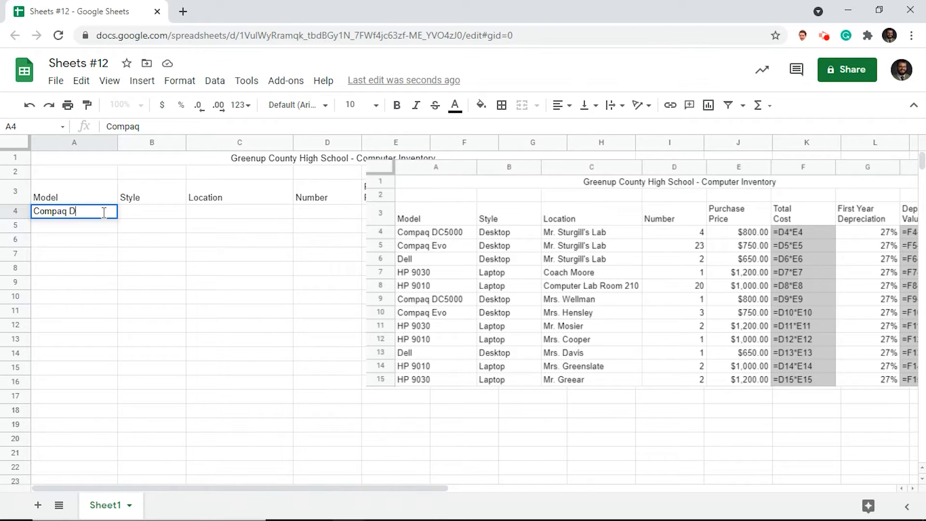
pyautogui.write('C5000')
pyautogui.press('Return')
# Enter the models Compaq Evo in A5 and Dell in A6.
pyautogui.write('Co')
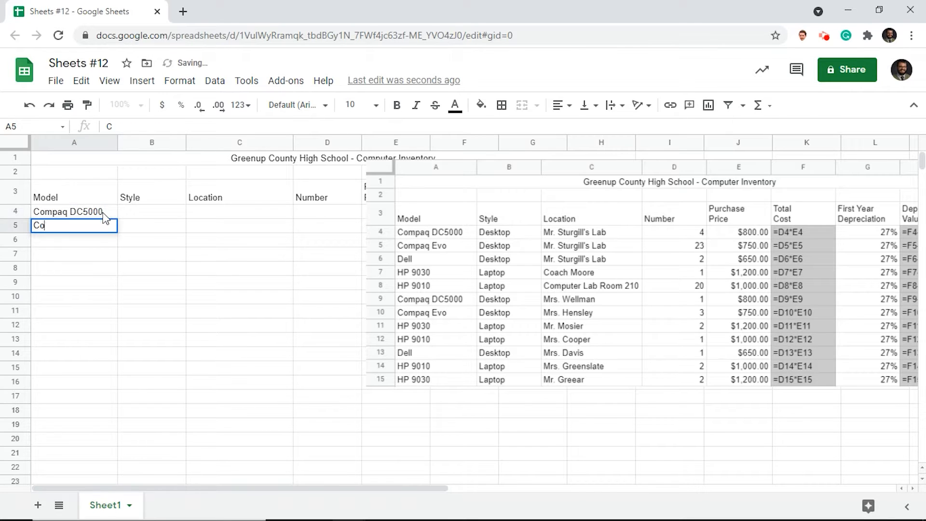
pyautogui.write('mpaq ')
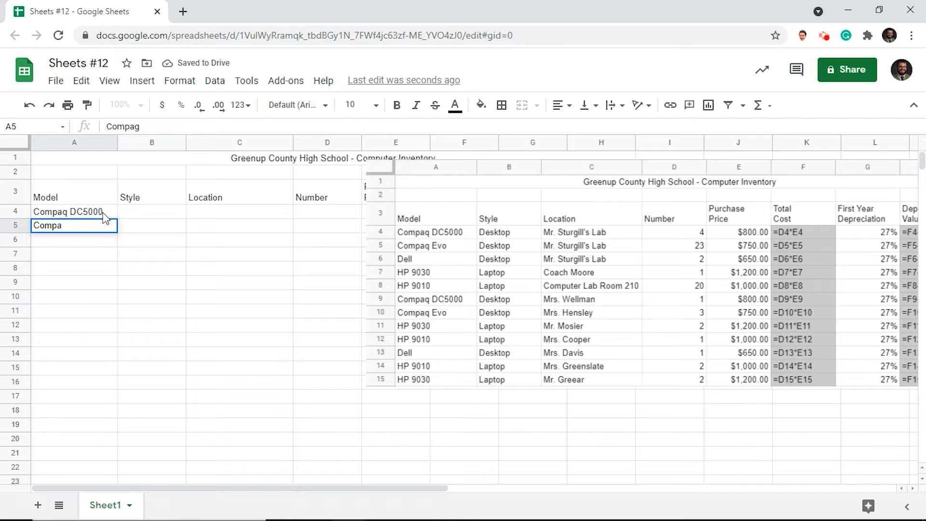
pyautogui.write('Evo')
pyautogui.press('Tab')
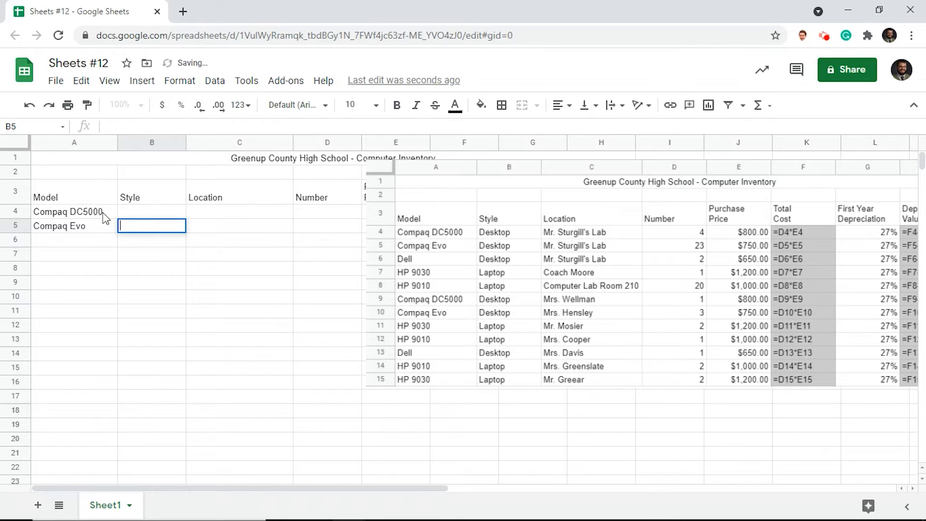
pyautogui.press('Return')
pyautogui.write('Del')
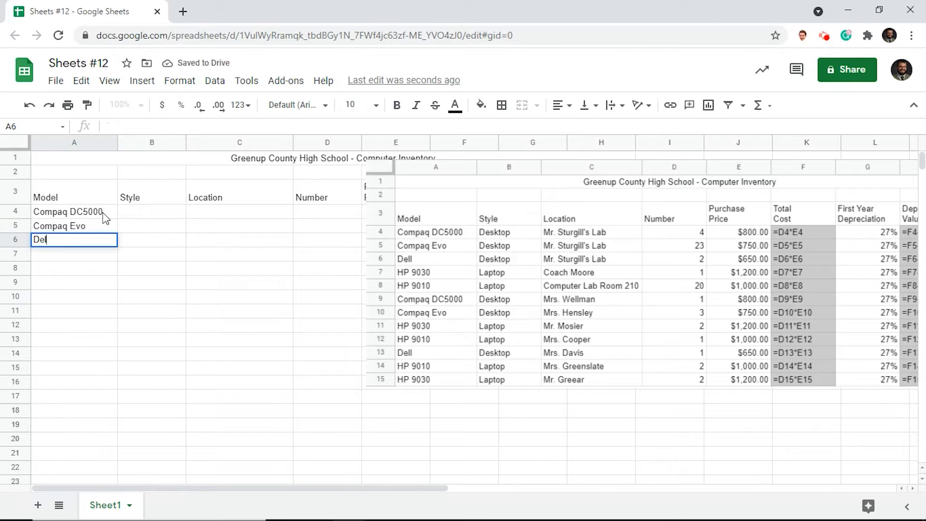
pyautogui.write('l')
pyautogui.press('Return')
# Enter the models HP 9030 in A7 and HP 9010 in A8.
pyautogui.write('HP')
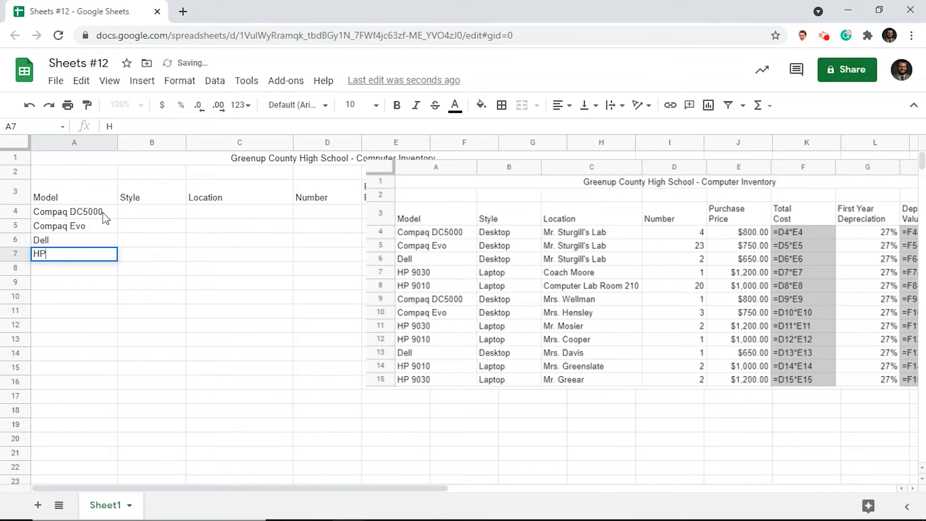
pyautogui.write(' 9030')
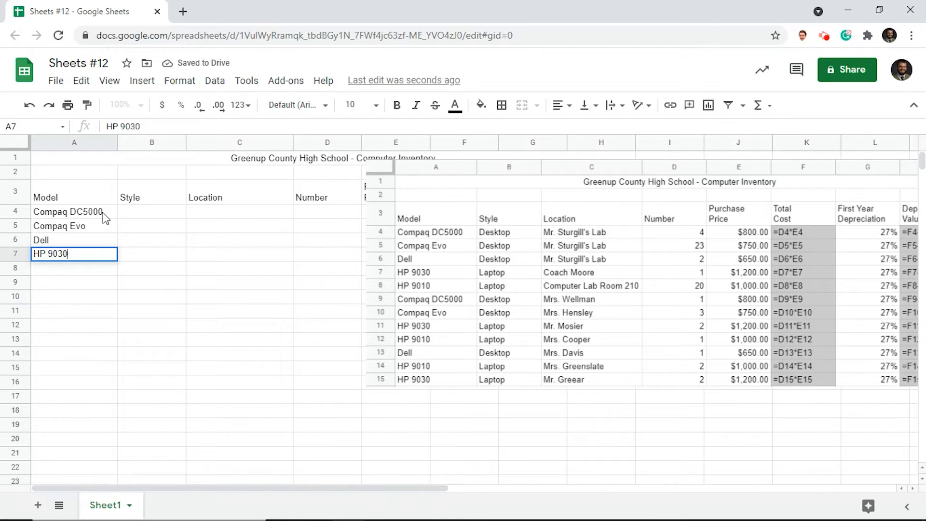
pyautogui.press('Return')
pyautogui.write('HP ')
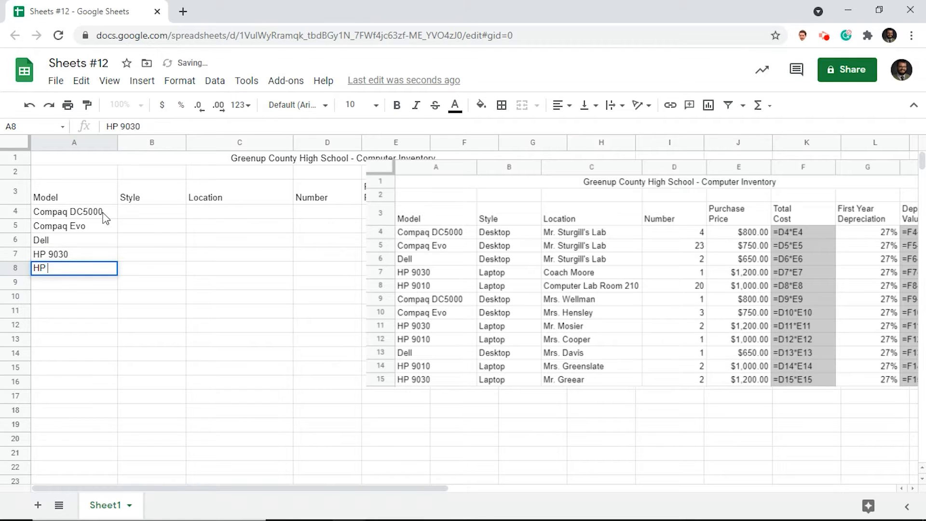
pyautogui.write('9010')
pyautogui.press('Return')
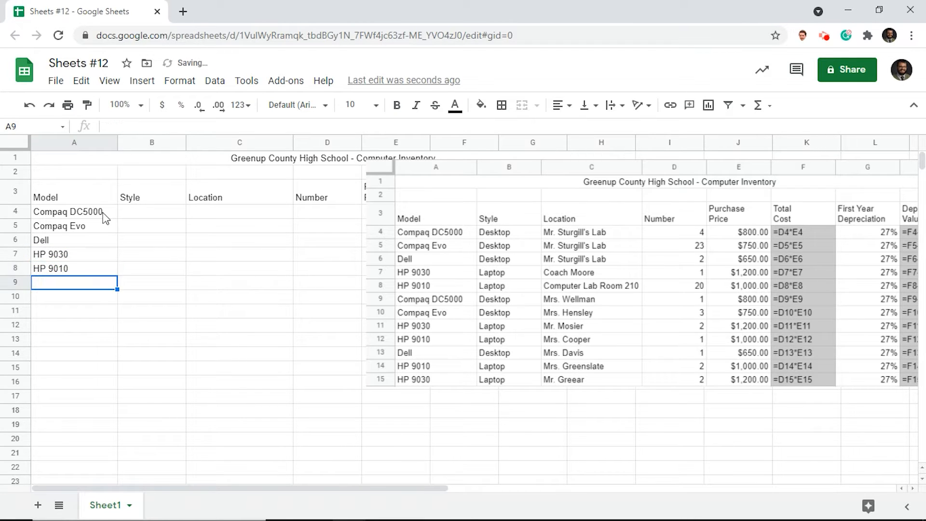
# Enter the models Compaq DC5000 in A9 and Compaq Evo in A10.
pyautogui.write('Compa')
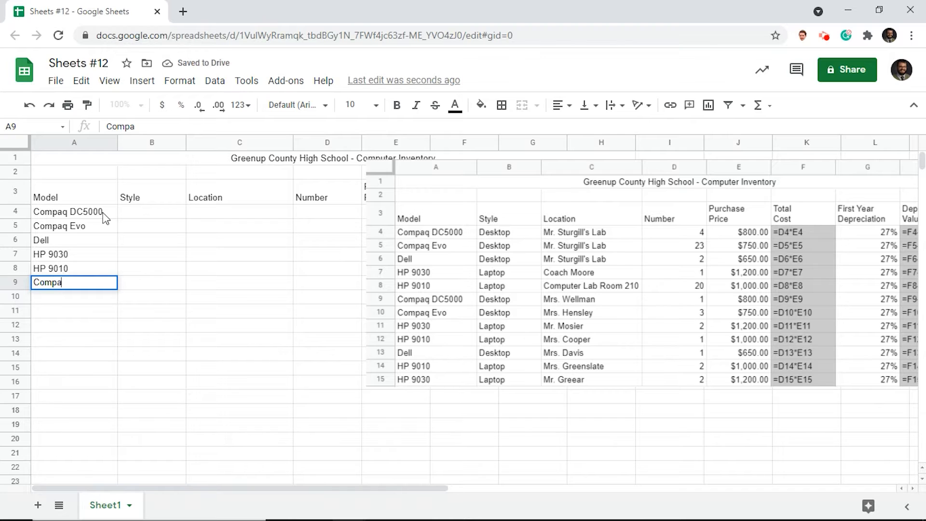
pyautogui.write('q D')
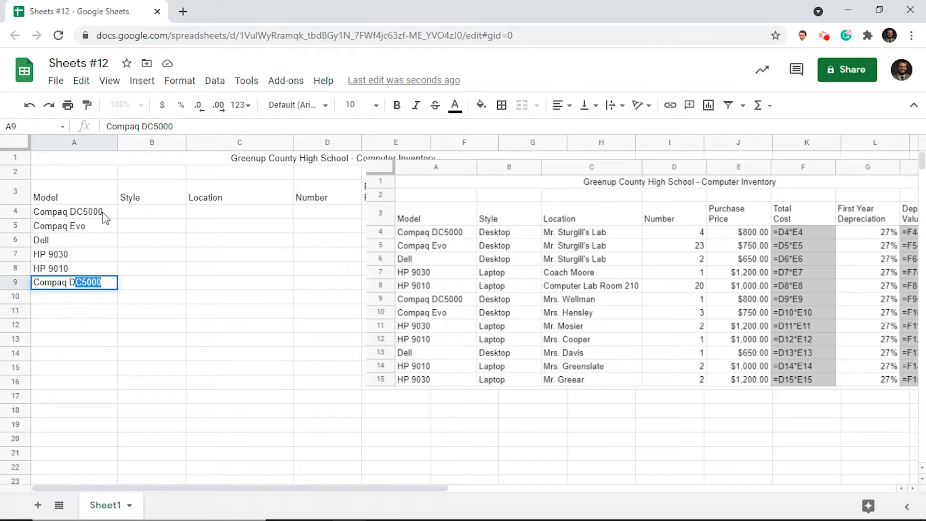
pyautogui.press('Return')
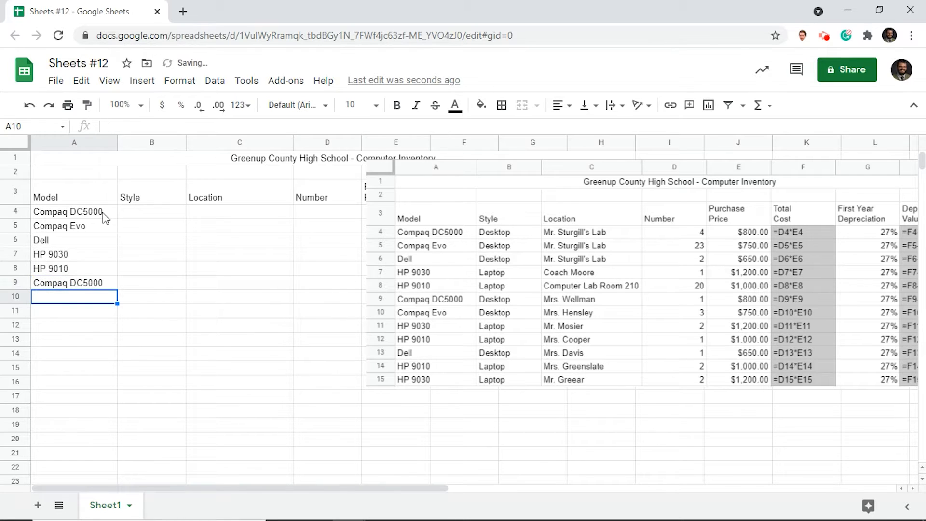
pyautogui.write('Compaq')
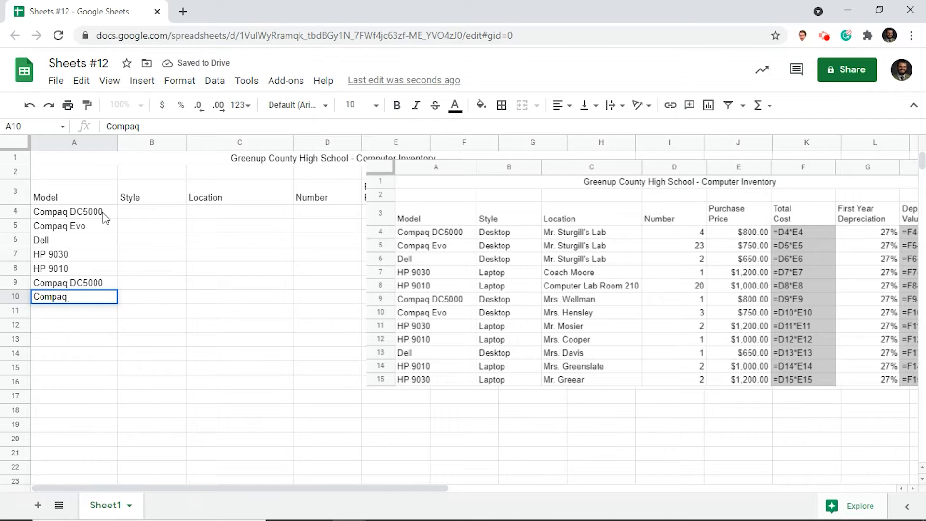
pyautogui.write(' E')
pyautogui.press('Return')
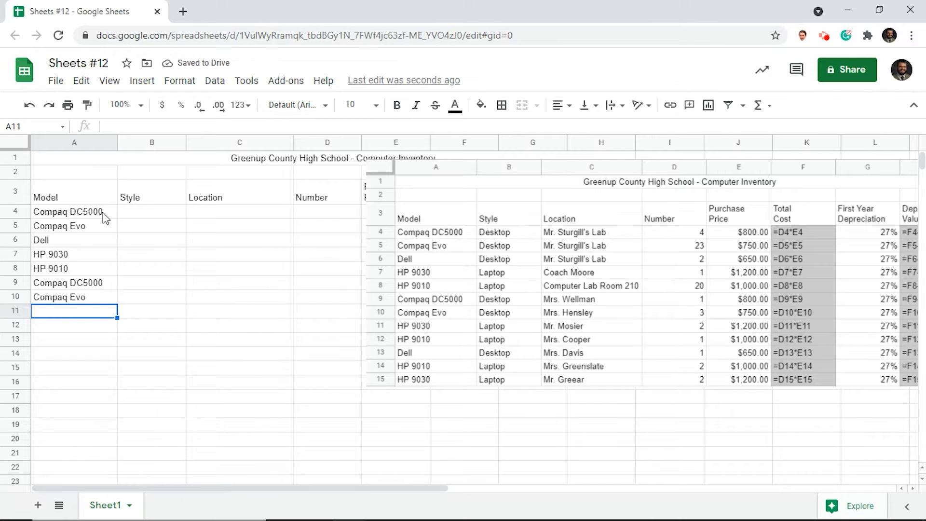
# Enter the models HP 9030 in A11 and HP 9010 in A12.
pyautogui.write('H')
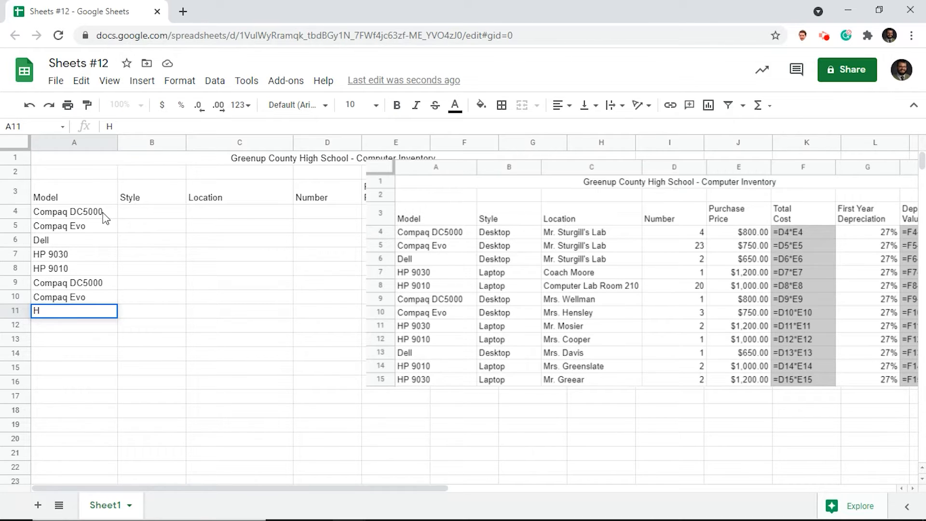
pyautogui.write('P 9030')
pyautogui.press('Return')
pyautogui.write('HP')
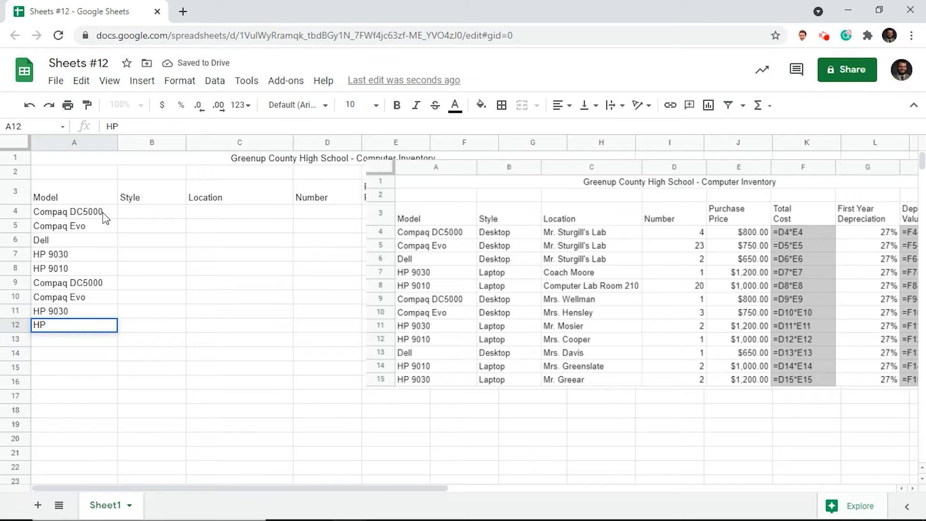
pyautogui.write(' 9010')
pyautogui.press('Return')
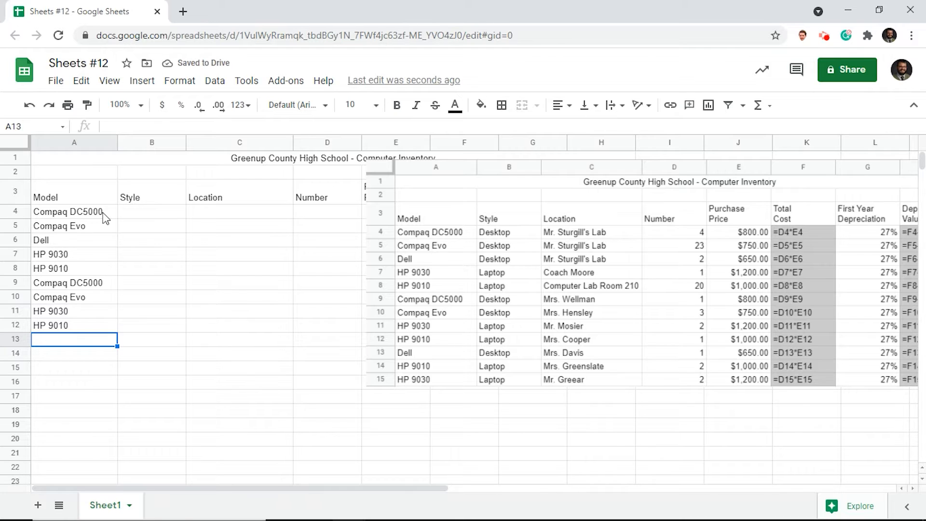
# Complete the Model column with Dell in A13, HP 9010 in A14 and HP 9030 in A15.
pyautogui.write('Dell')
pyautogui.press('Return')
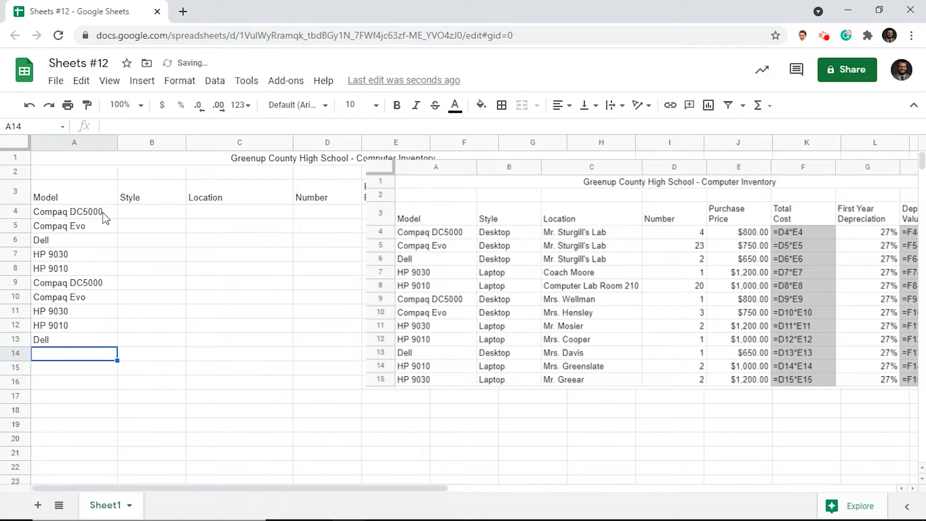
pyautogui.write('HP 9010')
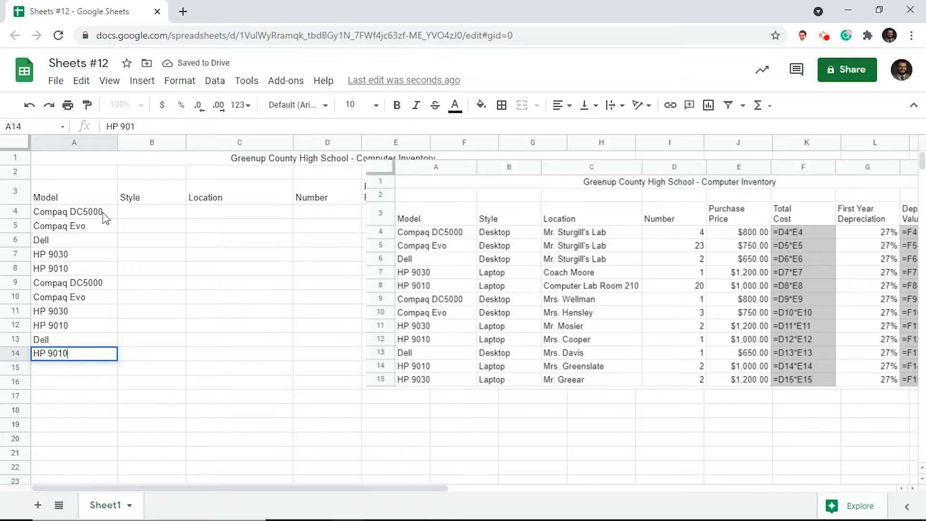
pyautogui.press('Return')
pyautogui.write('HP')
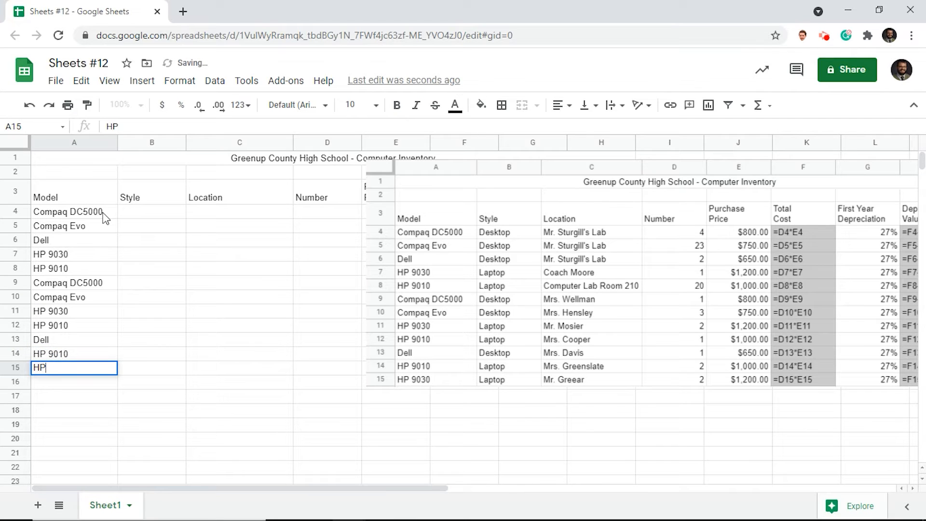
pyautogui.write(' 9030')
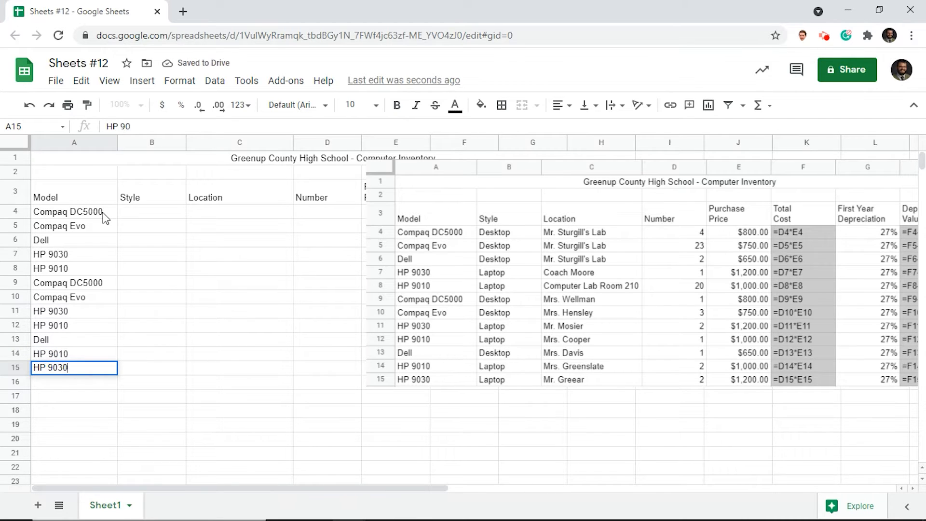
pyautogui.press('Return')
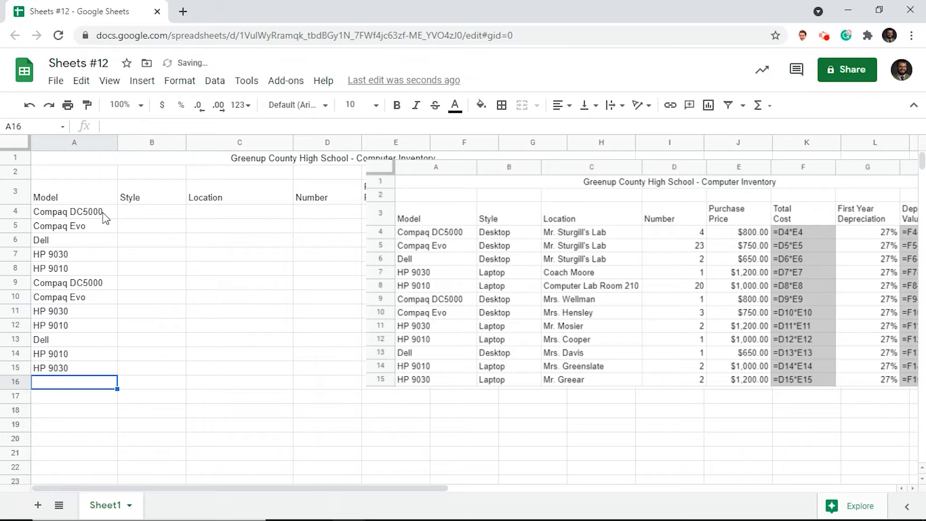
# Start the Style column by entering Desktop in each of the cells B4, B5 and B6.
pyautogui.press('Right')
pyautogui.press('Up')
pyautogui.press('Up')
pyautogui.press('Up')
pyautogui.press('Up')
pyautogui.press('Up')
pyautogui.press('Up')
pyautogui.press('Up')
pyautogui.press('Up')
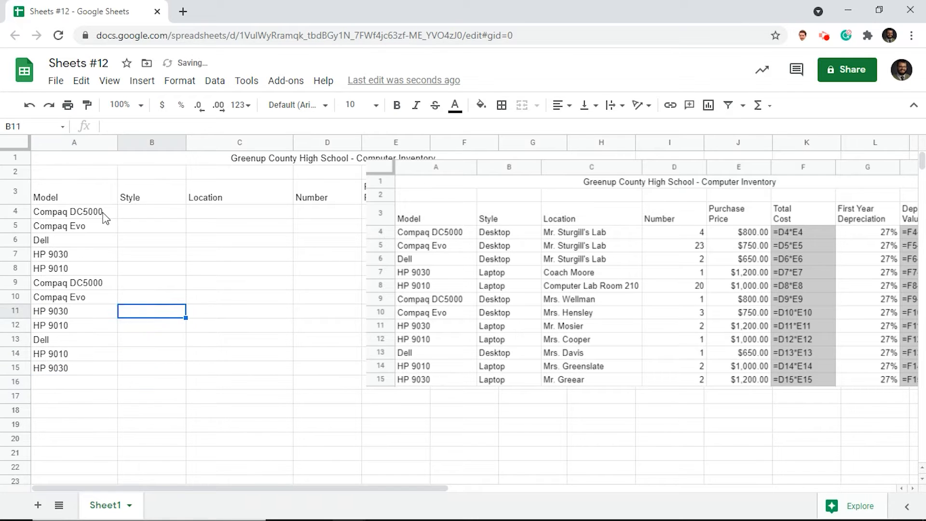
pyautogui.press('Up')
pyautogui.press('Up')
pyautogui.press('Up')
pyautogui.press('Up')
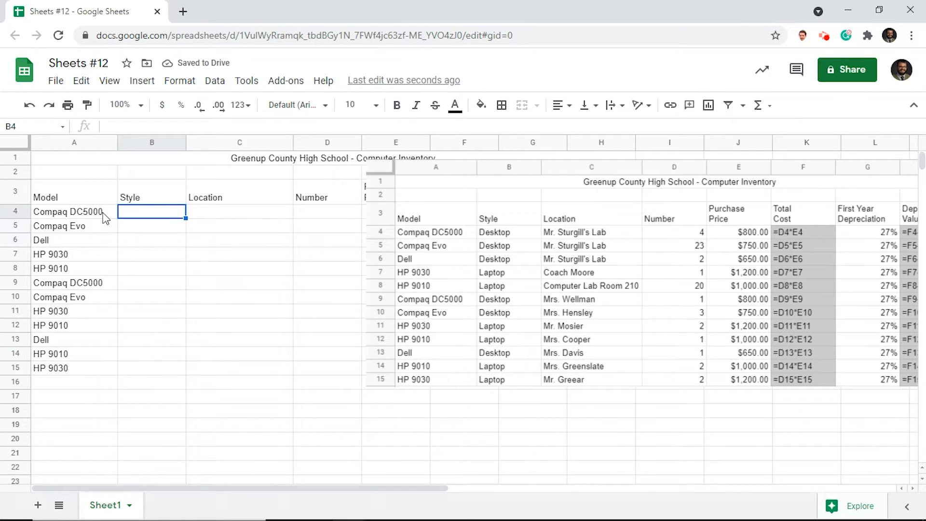
pyautogui.write('Desktop')
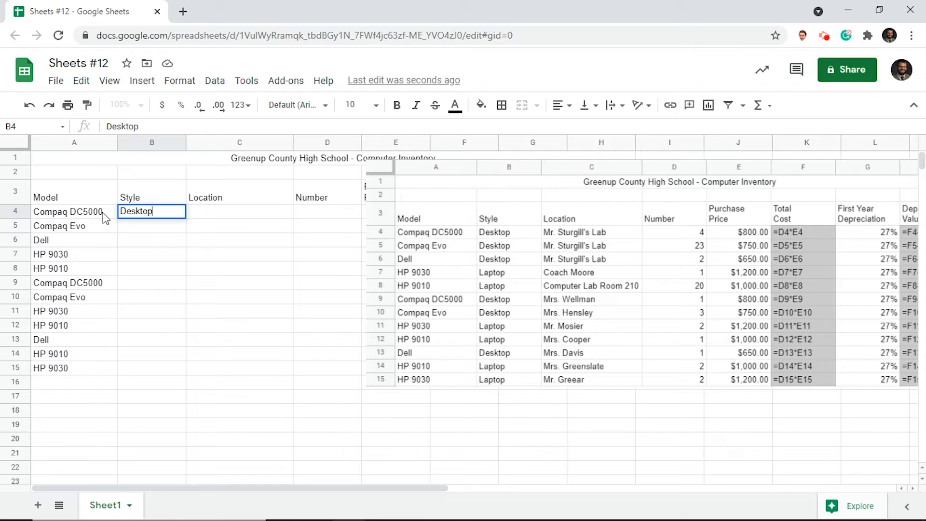
pyautogui.press('Return')
pyautogui.write('Desktop')
pyautogui.press('Return')
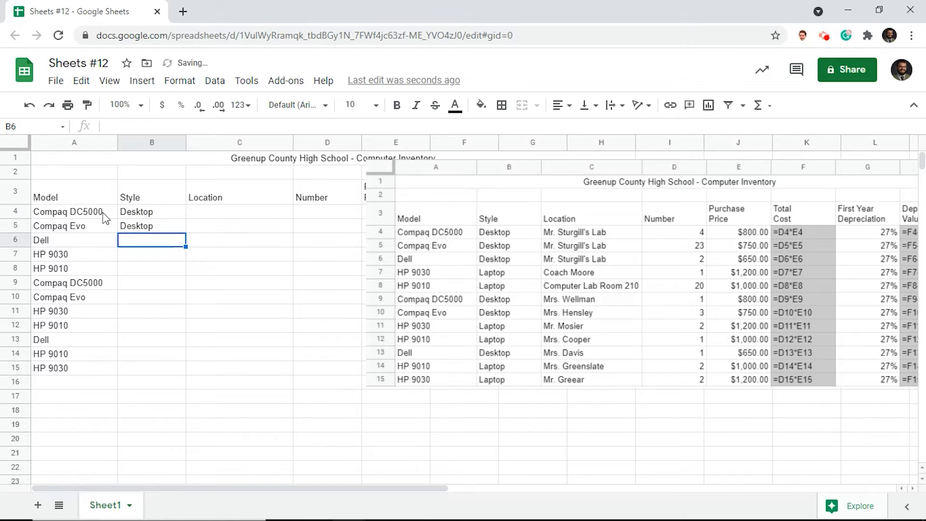
pyautogui.write('D')
pyautogui.press('Return')
# Enter the style Laptop in B7 and B8.
pyautogui.write('Lapt')
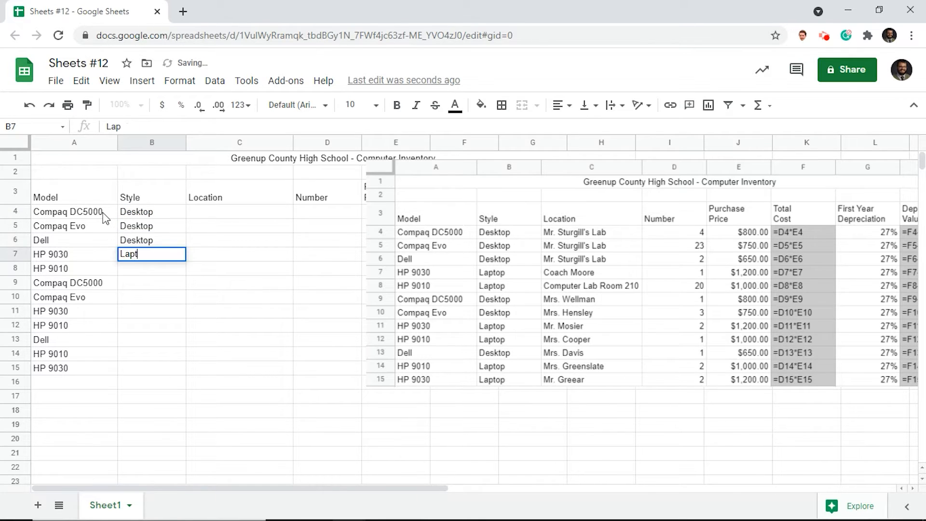
pyautogui.write('op')
pyautogui.press('Return')
pyautogui.write('L')
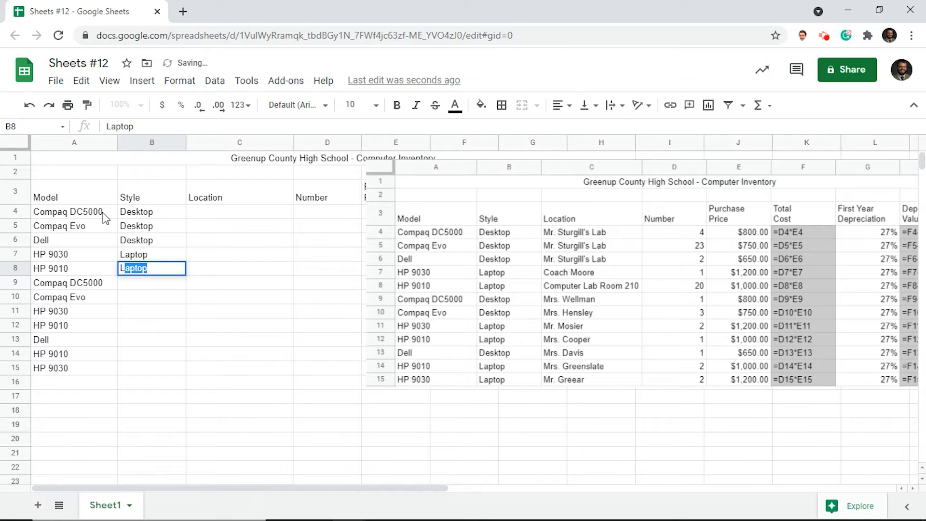
pyautogui.press('Return')
pyautogui.write('D')
pyautogui.press('Return')
pyautogui.write('D')
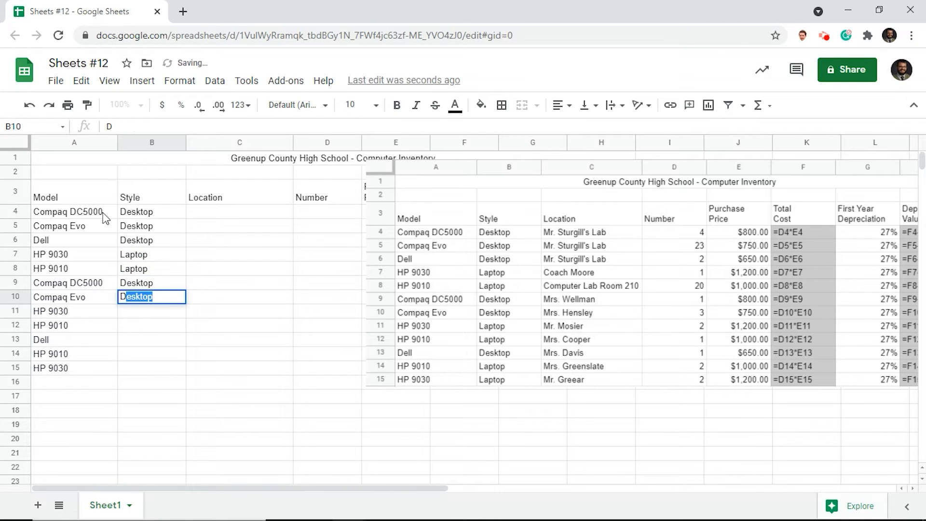
pyautogui.press('Up')
pyautogui.write('L')
pyautogui.press('BackSpace')
pyautogui.press('BackSpace')
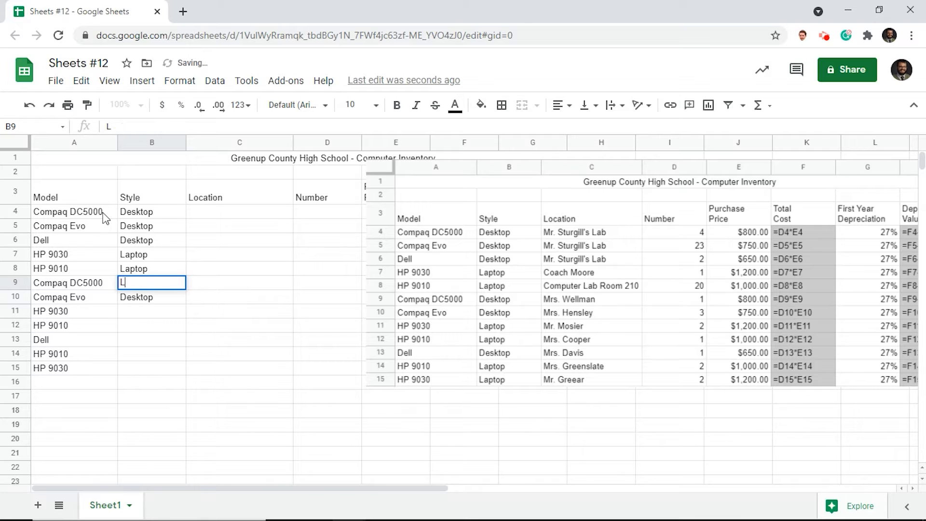
pyautogui.press('Return')
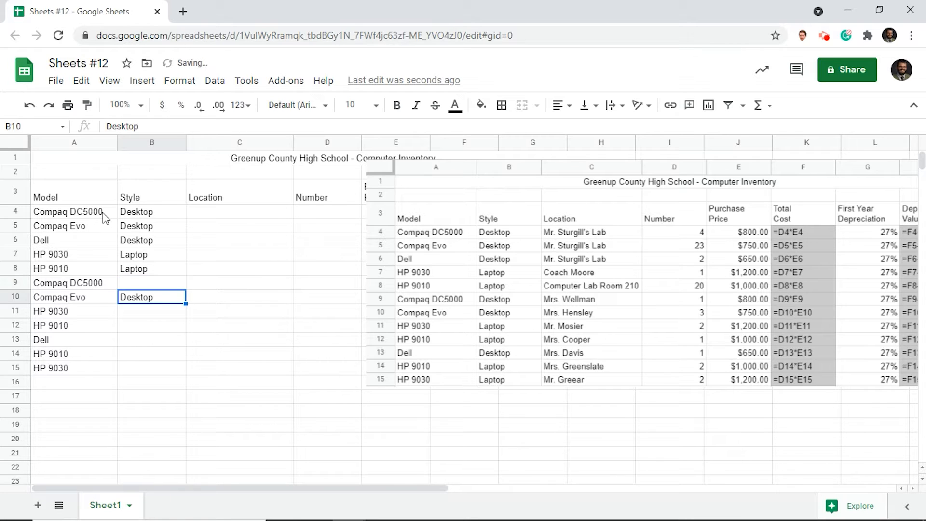
pyautogui.press('Delete')
pyautogui.press('Up')
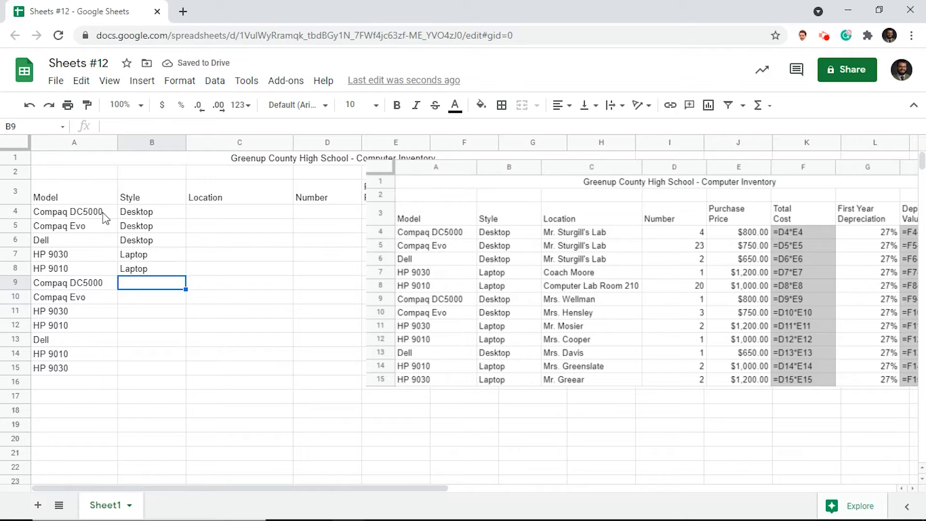
# Enter the style Desktop in B9 and B10, and Laptop in B11 and B12.
pyautogui.write('D')
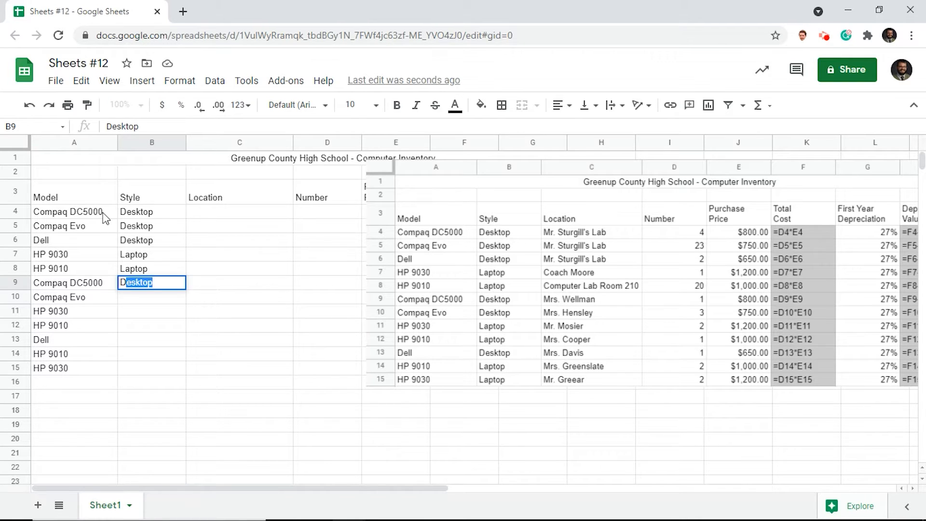
pyautogui.press('Return')
pyautogui.write('D')
pyautogui.press('Return')
pyautogui.write('L')
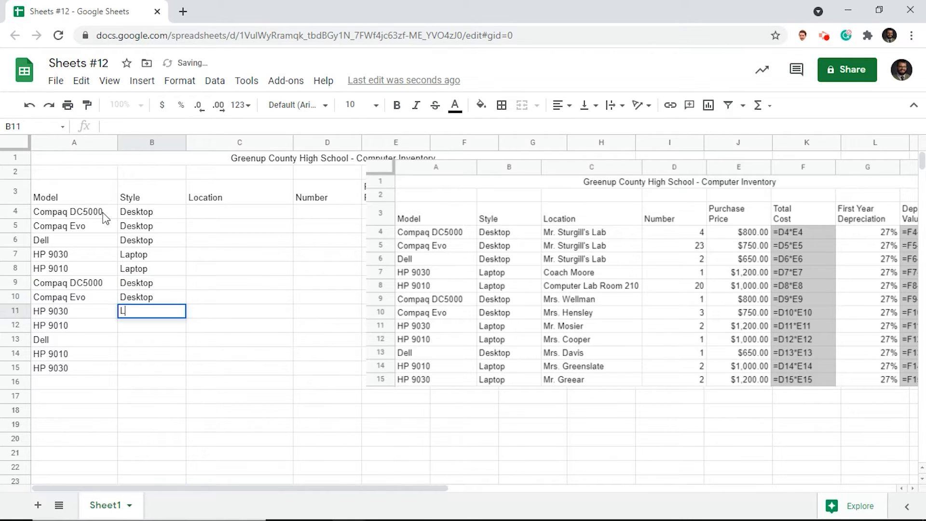
pyautogui.press('Return')
pyautogui.write('L')
pyautogui.press('Return')
# Finish the Style column with Desktop in B13 and Laptop in B14 and B15.
pyautogui.write('D')
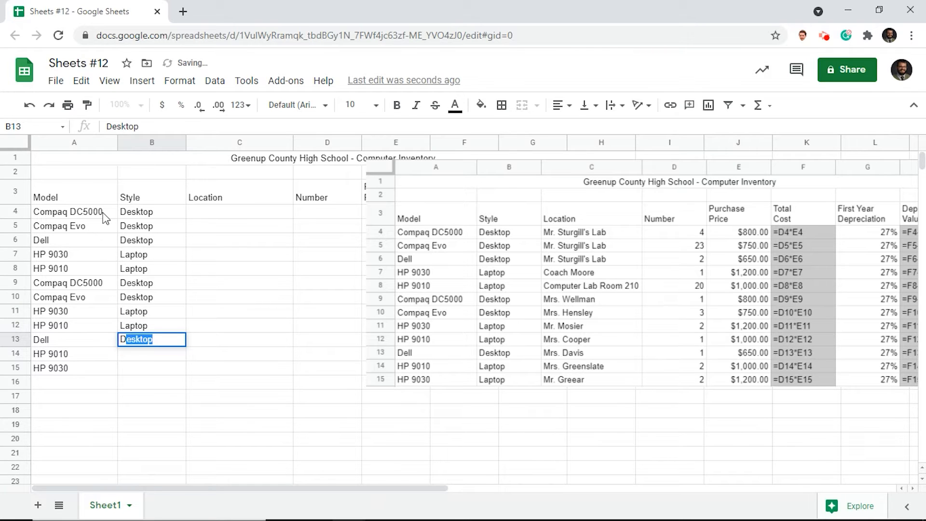
pyautogui.press('Return')
pyautogui.write('L')
pyautogui.press('Return')
pyautogui.write('L')
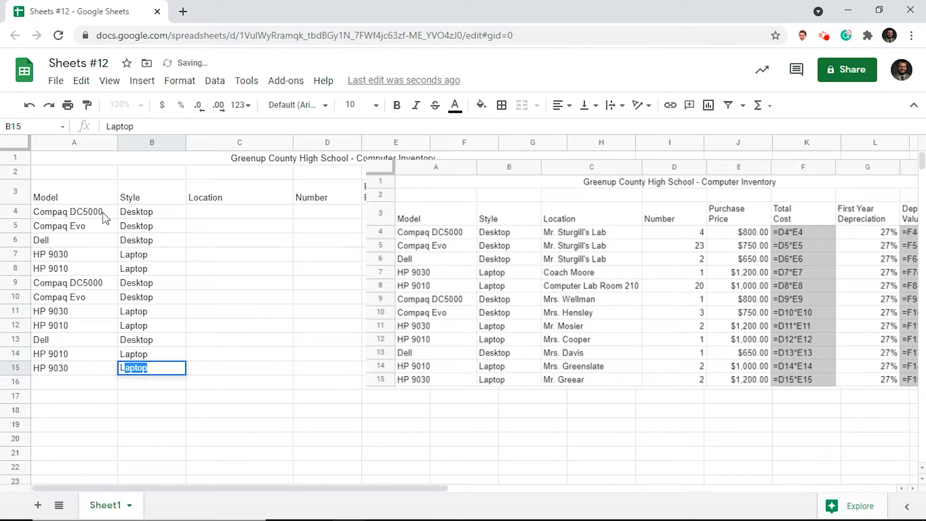
pyautogui.press('Return')
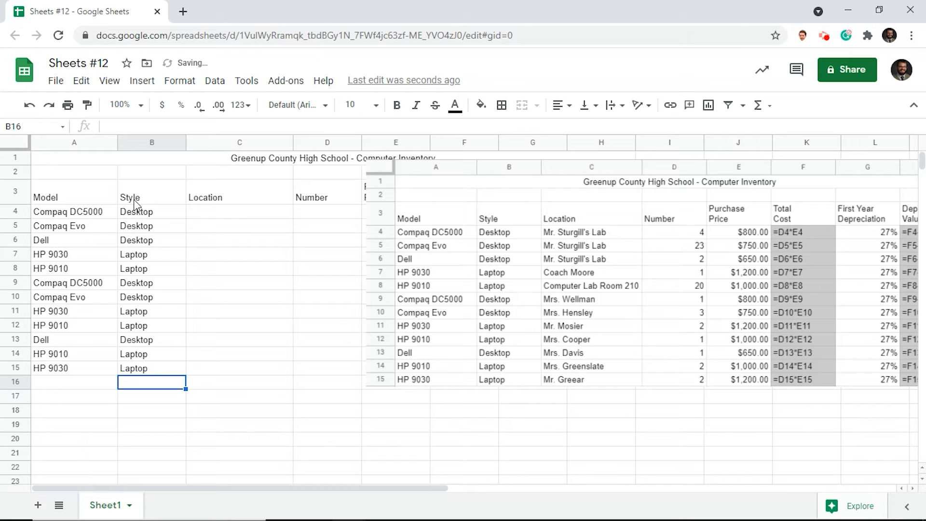
# Start the Location column by entering the teacher's lab shown in the reference picture in C4, C5 and C6.
pyautogui.click(217, 207)
pyautogui.write('M')
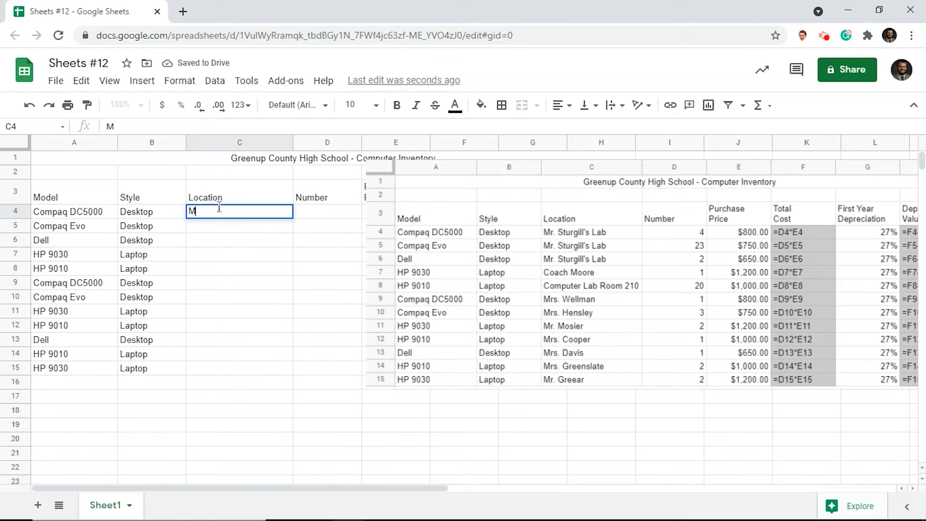
pyautogui.write('r. Sturgill')
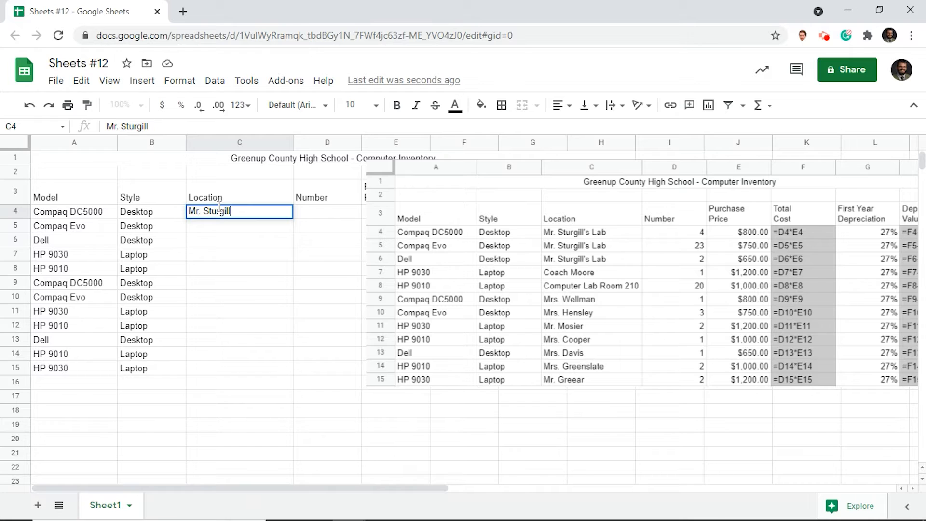
pyautogui.write("'s Lab")
pyautogui.press('Return')
pyautogui.write('M')
pyautogui.press('Return')
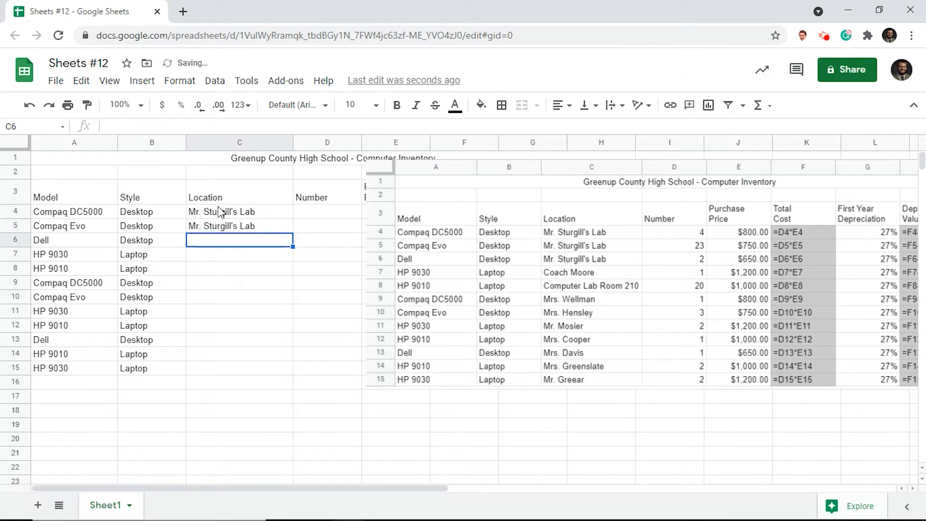
pyautogui.write('M')
pyautogui.press('Return')
# Enter the coach's name from the reference picture in C7 and Computer Lab Room 210 in C8.
pyautogui.write('Coach Moore')
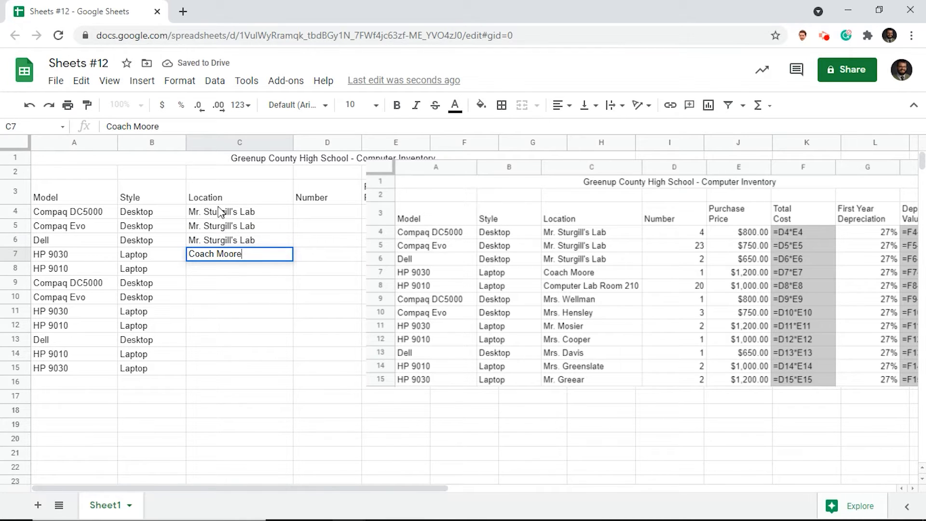
pyautogui.press('Return')
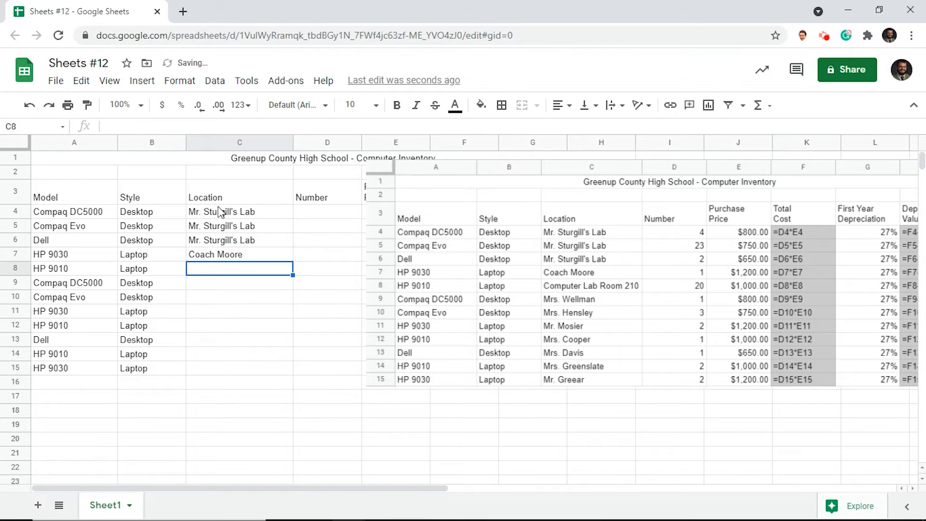
pyautogui.write('Computer La')
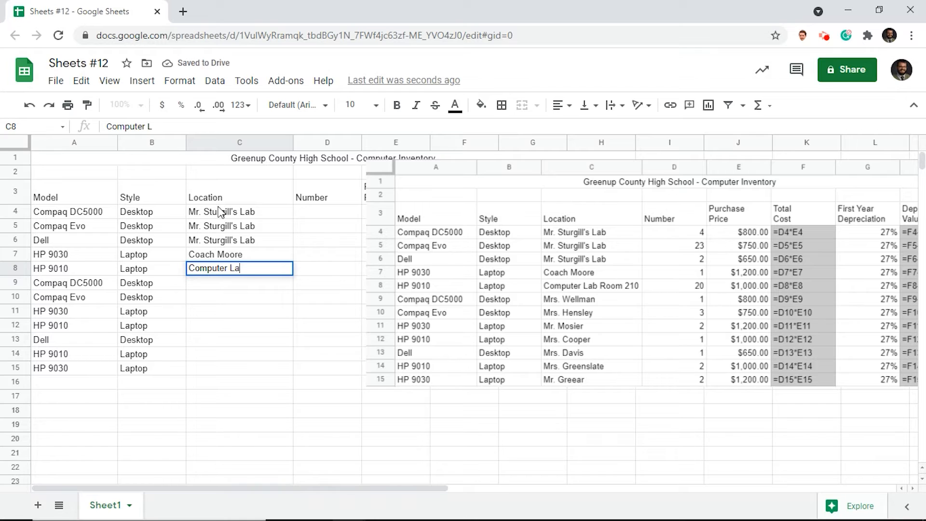
pyautogui.write('b Room 210')
pyautogui.press('Return')
# Enter the teachers' titles and surnames from the reference picture as locations in C9 and C10.
pyautogui.write('Mrs')
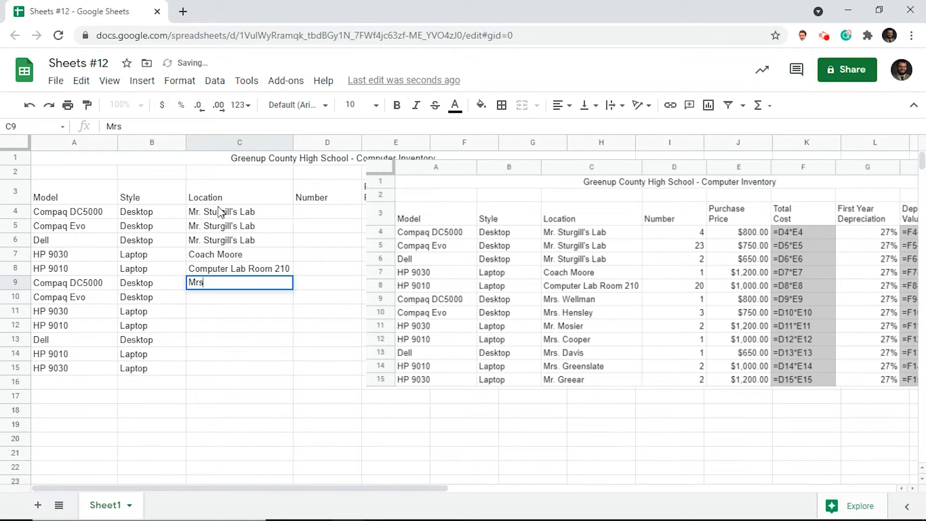
pyautogui.write('. Wellman')
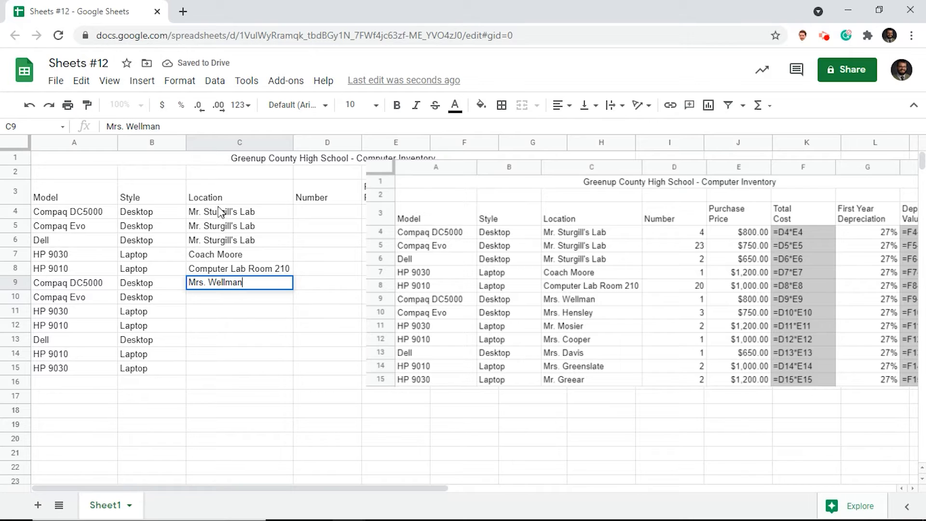
pyautogui.press('Return')
pyautogui.write('Mr')
pyautogui.write('Hensley')
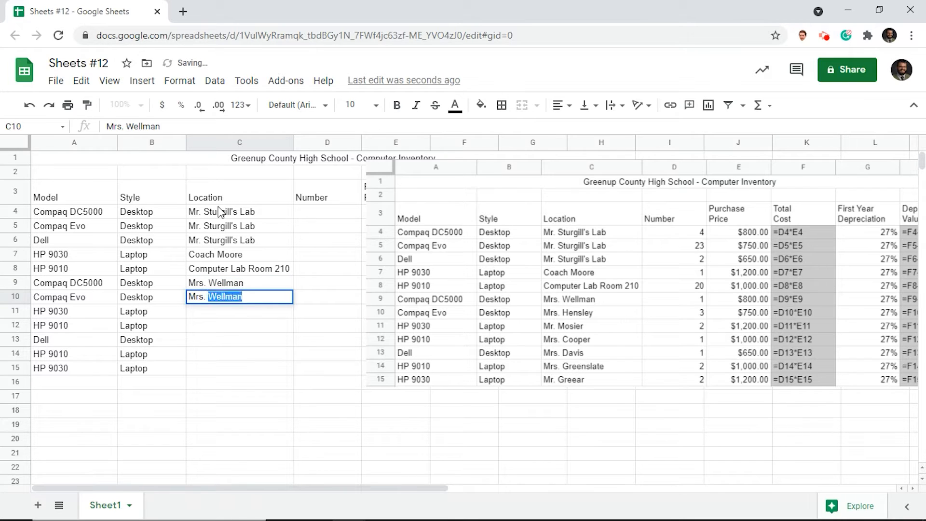
pyautogui.press('Return')
# Enter the teachers' titles and surnames from the reference picture as locations in C11 and C12.
pyautogui.write('M')
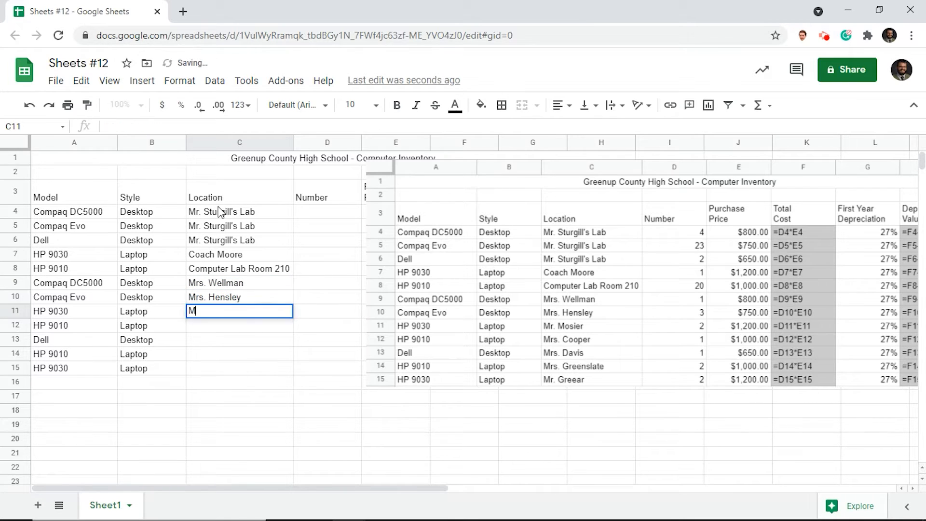
pyautogui.write('r. Mosier')
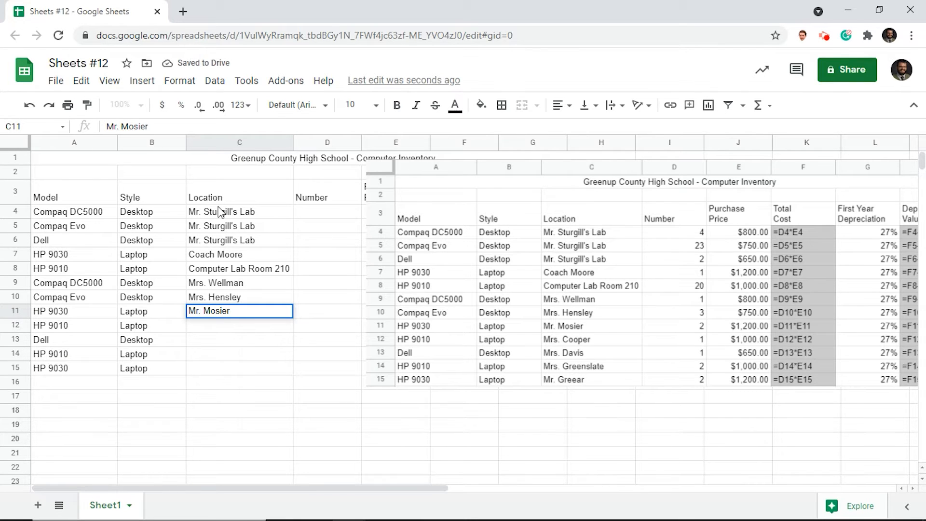
pyautogui.press('Return')
pyautogui.write('Mrs.')
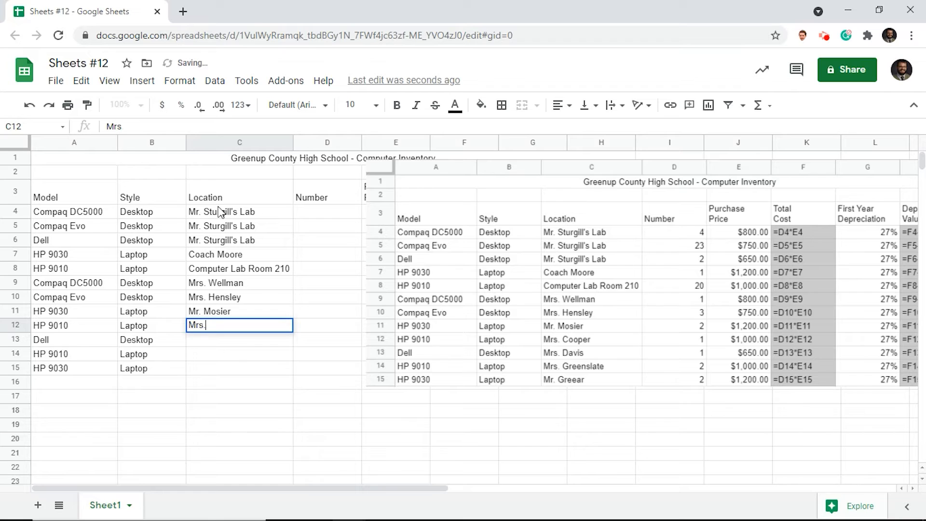
pyautogui.write(' Cooper')
pyautogui.press('Return')
# Complete the Location column in C13, C14 and C15 with the teachers' titles and surnames from the reference picture.
pyautogui.write('Mr')
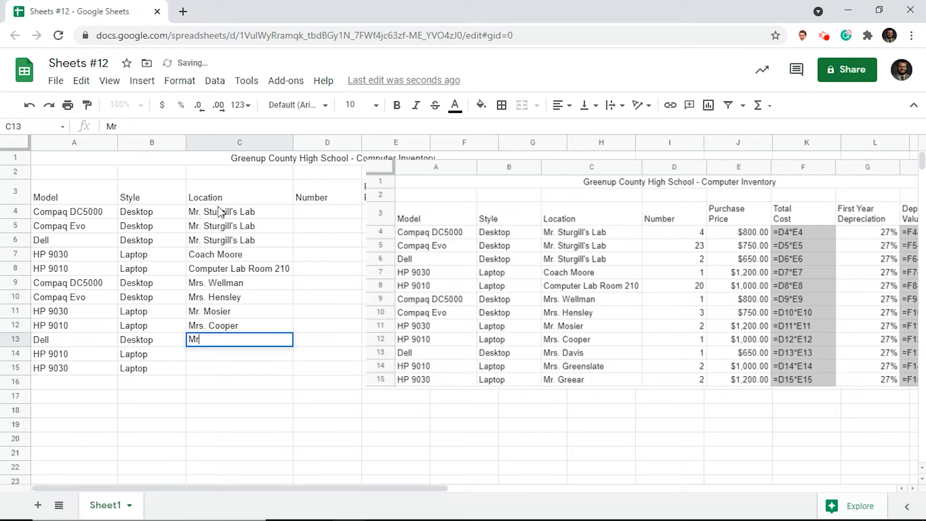
pyautogui.write('s. Davis')
pyautogui.press('Return')
pyautogui.write('M')
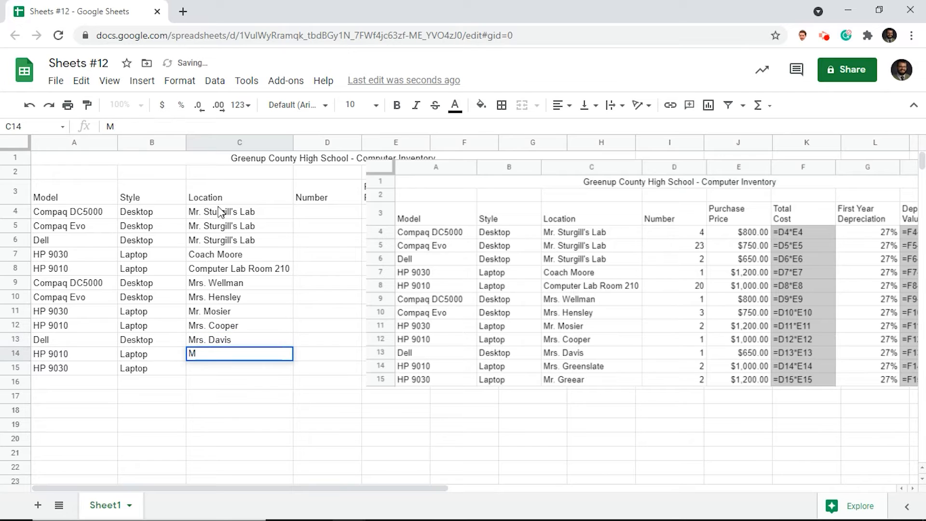
pyautogui.write('rs. ')
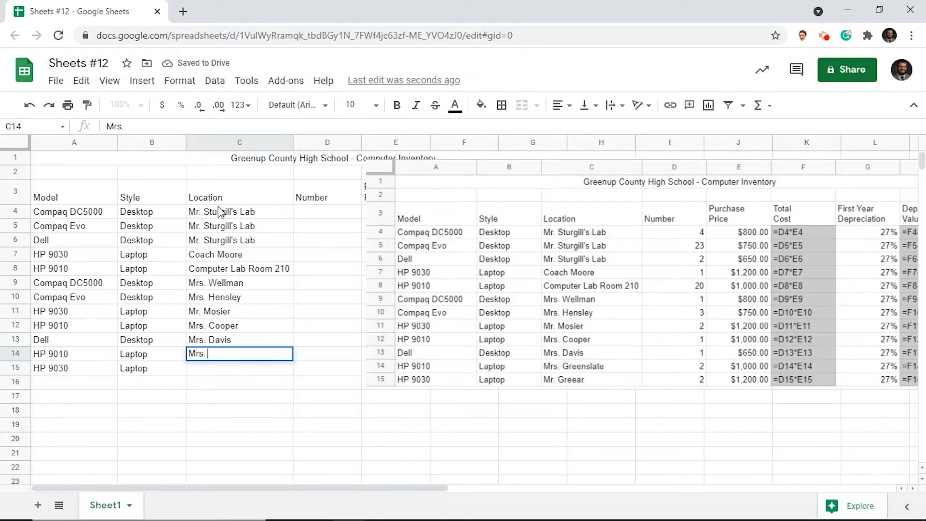
pyautogui.write('Greenslate')
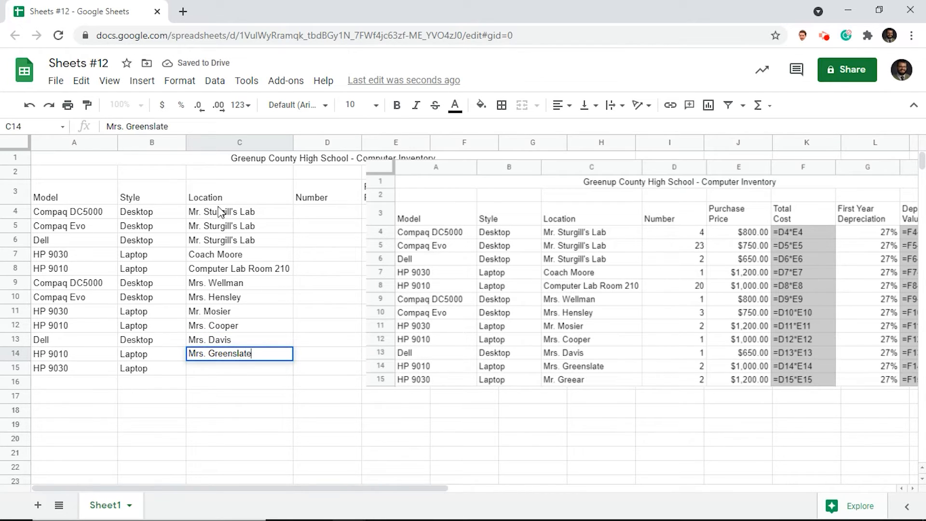
pyautogui.press('Return')
pyautogui.write('Mr. Greear')
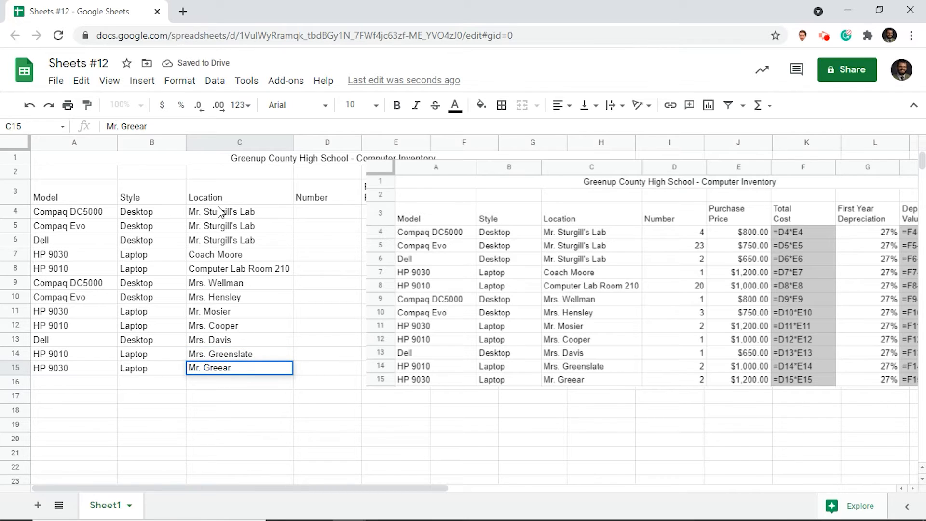
# Start the Number column with 4 in D4, 23 in D5, 2 in D6 and 1 in D7.
pyautogui.click(328, 215)
pyautogui.write('4')
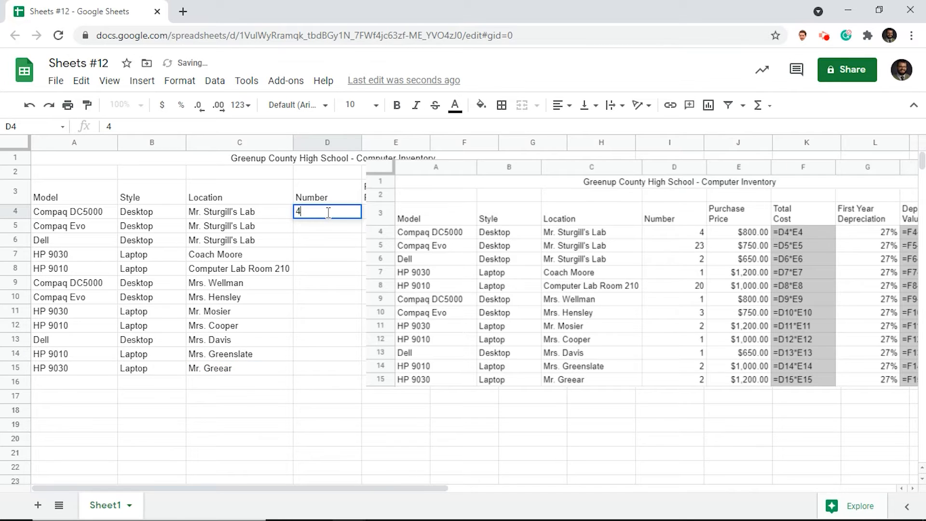
pyautogui.press('Return')
pyautogui.write('23')
pyautogui.press('Return')
pyautogui.write('2')
pyautogui.press('Return')
pyautogui.write('1')
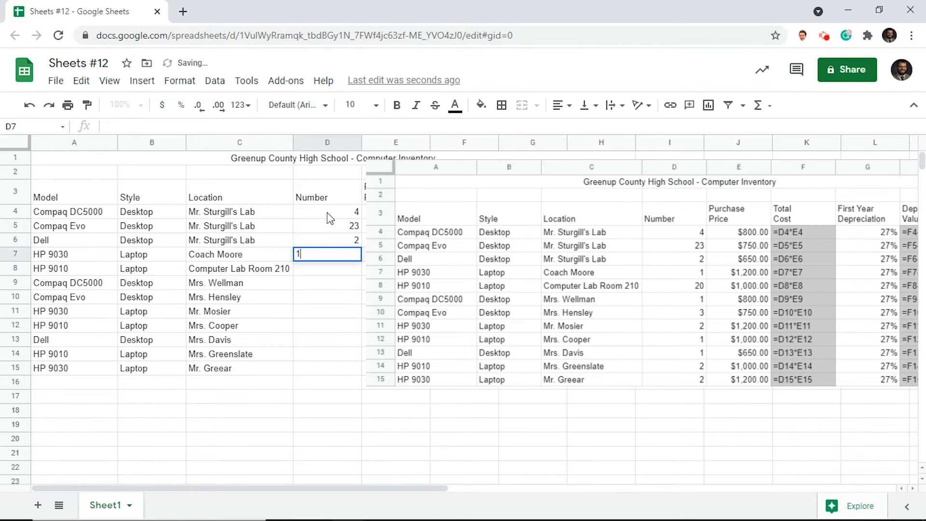
pyautogui.press('Return')
# Enter the quantities 20 in D8, 1 in D9 and 3 in D10.
pyautogui.write('20')
pyautogui.press('Return')
pyautogui.write('1')
pyautogui.press('Return')
pyautogui.write('3')
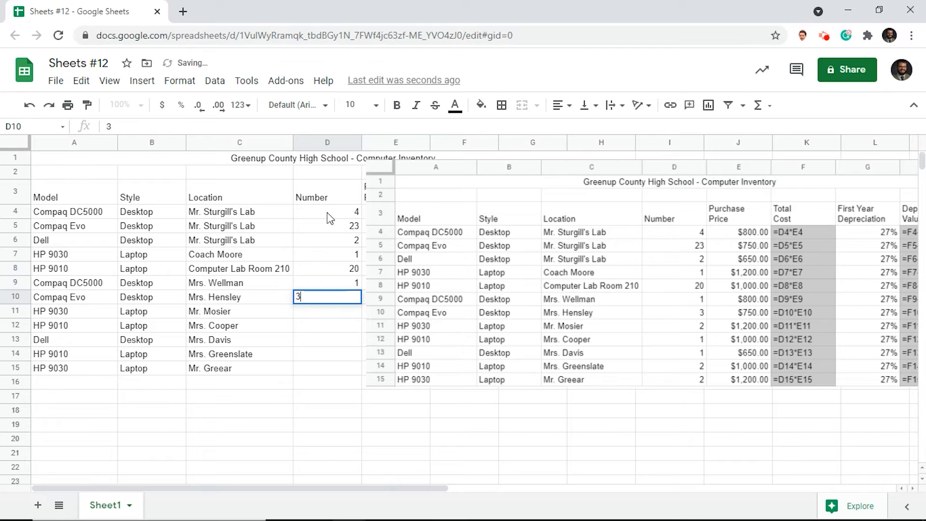
pyautogui.press('Return')
# Complete the Number column with 2 in D11, 1 in D12 and D13, and 2 in D14 and D15.
pyautogui.write('2')
pyautogui.press('Return')
pyautogui.write('1')
pyautogui.press('Return')
pyautogui.write('1')
pyautogui.press('Return')
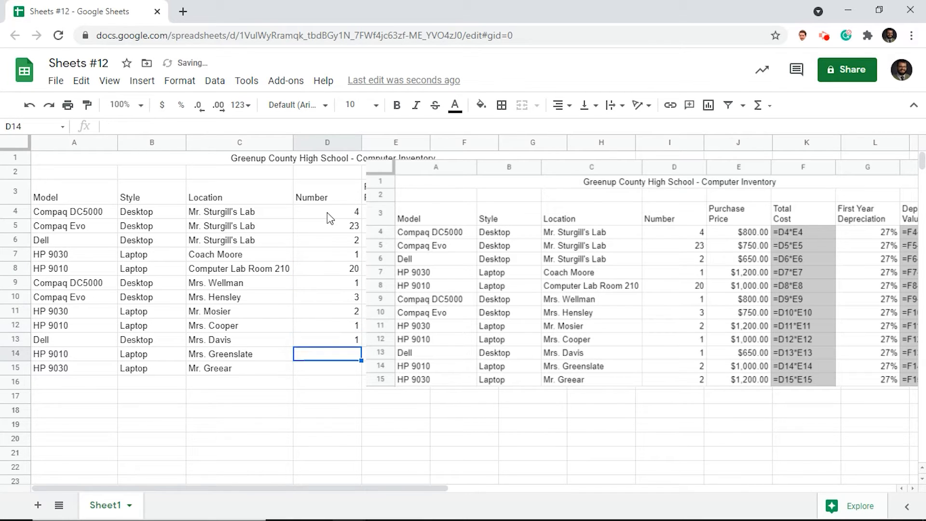
pyautogui.write('2')
pyautogui.press('Return')
pyautogui.write('2')
pyautogui.press('Return')
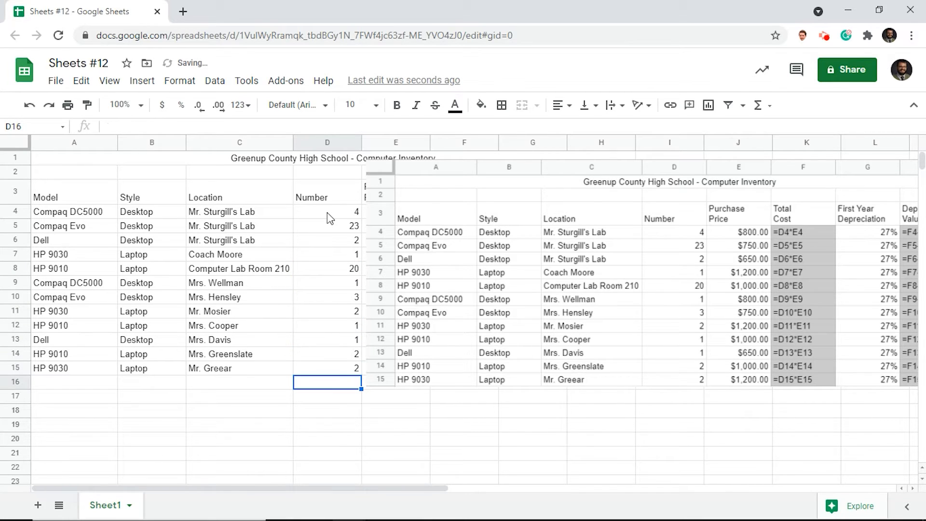
# Move the reference picture below the inventory table, starting at row 17, so the remaining columns are uncovered.
pyautogui.click(447, 183)
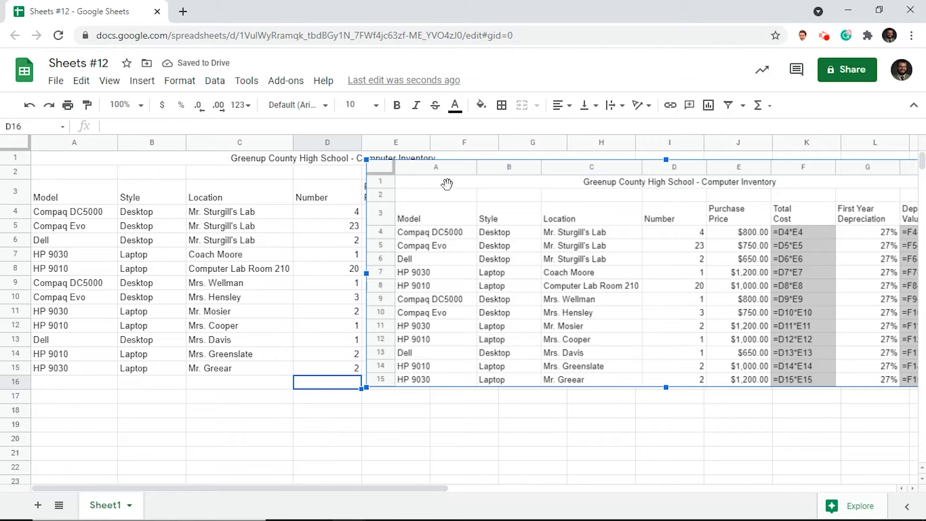
pyautogui.moveTo(447, 183); pyautogui.dragTo(659, 179)
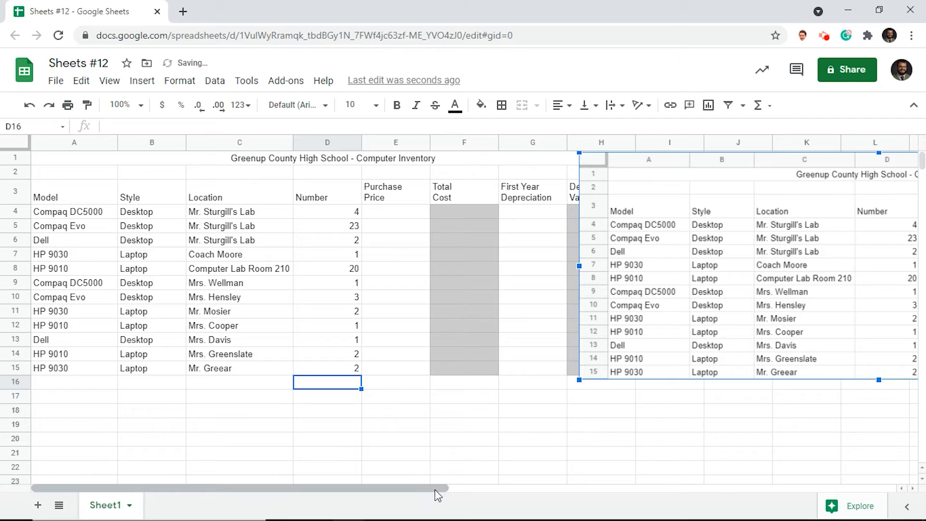
pyautogui.moveTo(430, 488); pyautogui.dragTo(473, 491)
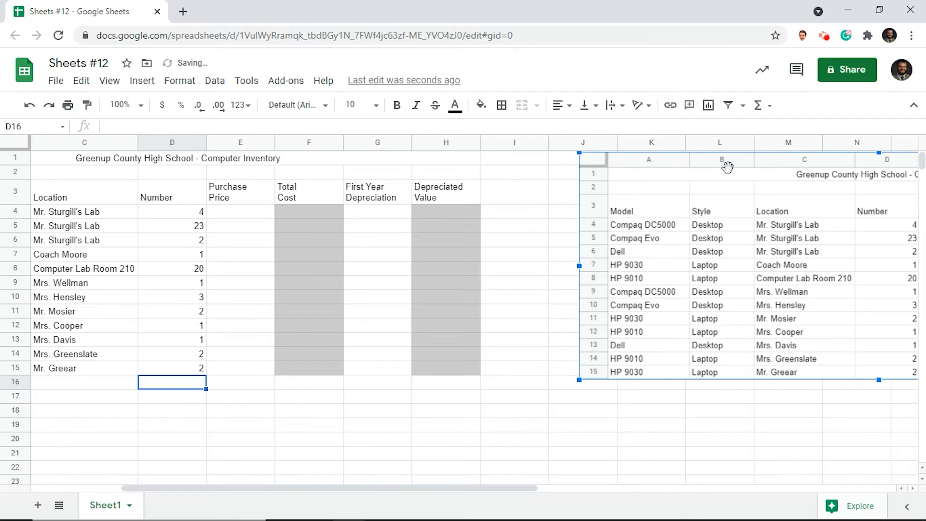
pyautogui.moveTo(728, 166); pyautogui.dragTo(139, 401)
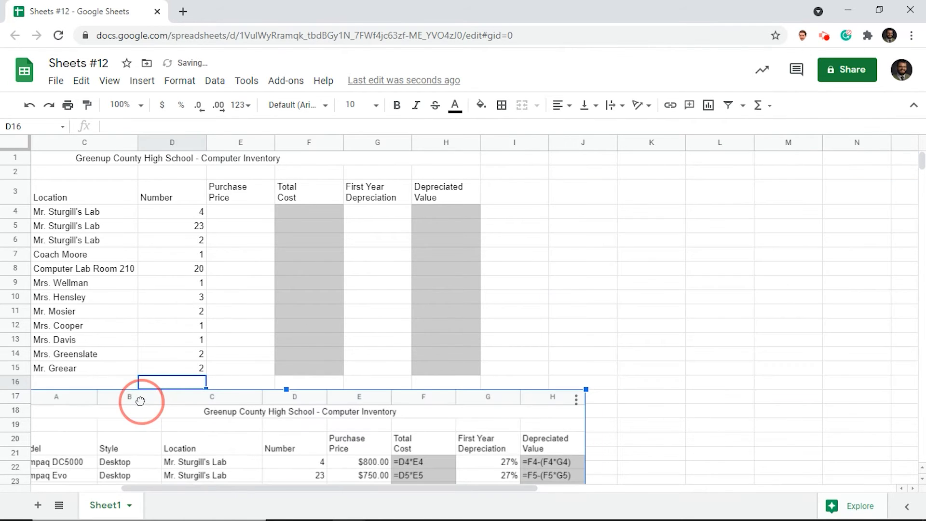
# Start the Purchase Price column with 800 in E4, 750 in E5, 650 in E6 and 1200 in E7.
pyautogui.scroll(-1, 249, 351)
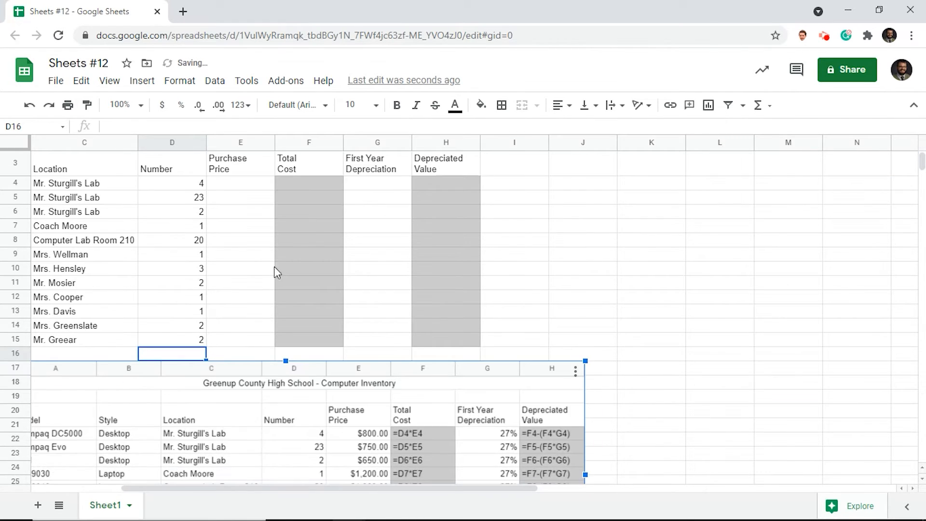
pyautogui.click(244, 183)
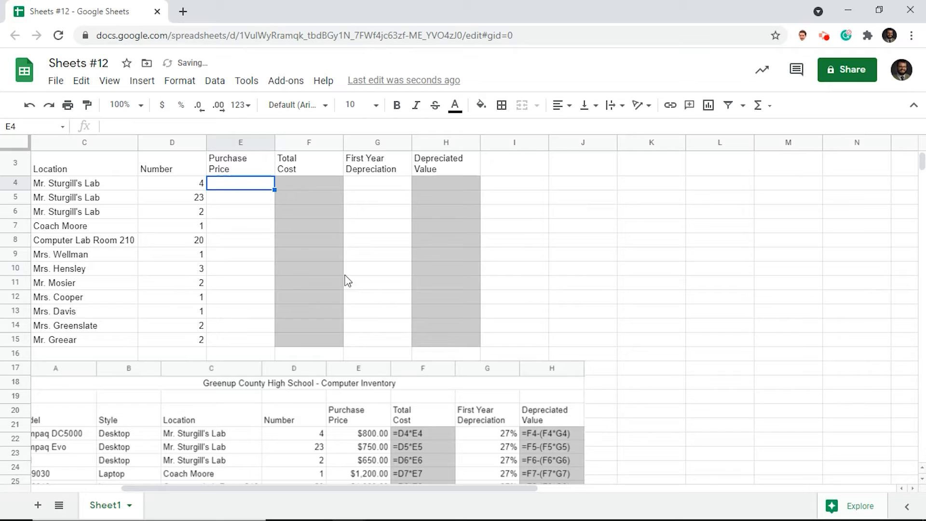
pyautogui.write('800')
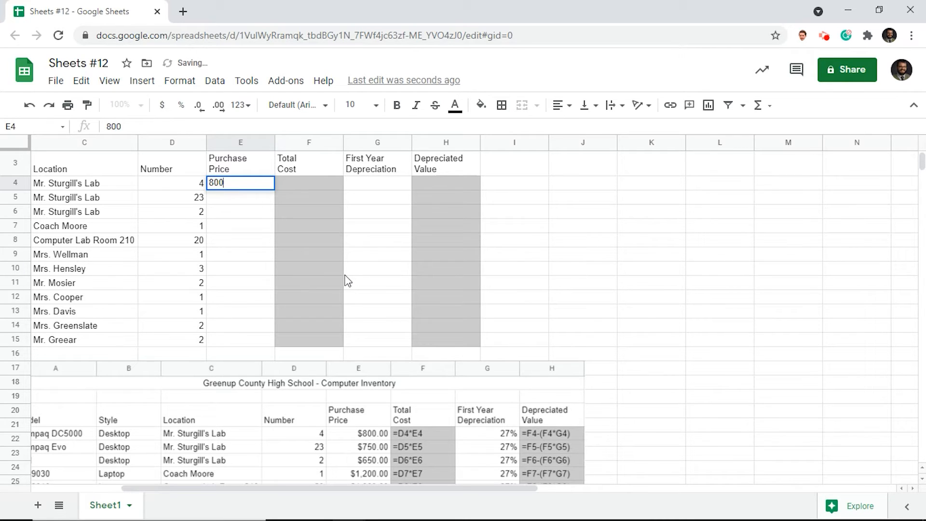
pyautogui.press('Return')
pyautogui.write('750')
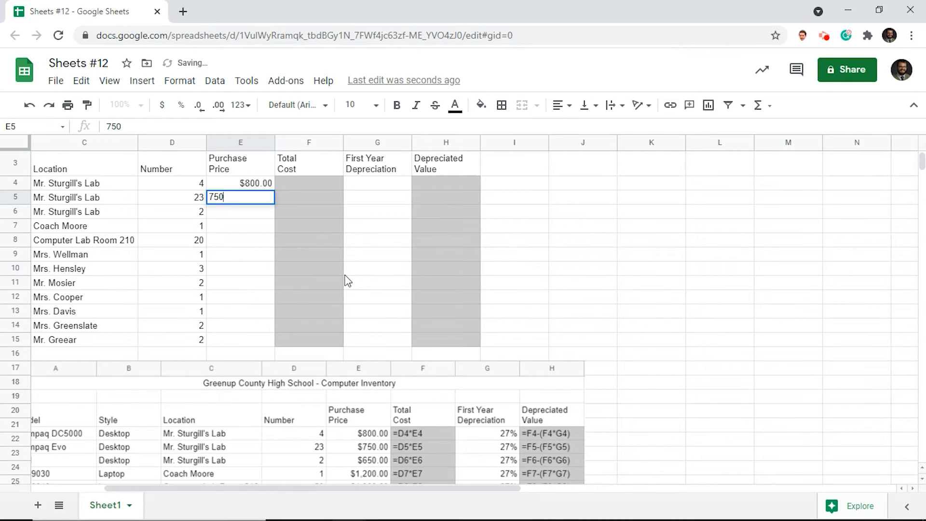
pyautogui.press('Return')
pyautogui.write('650')
pyautogui.press('Return')
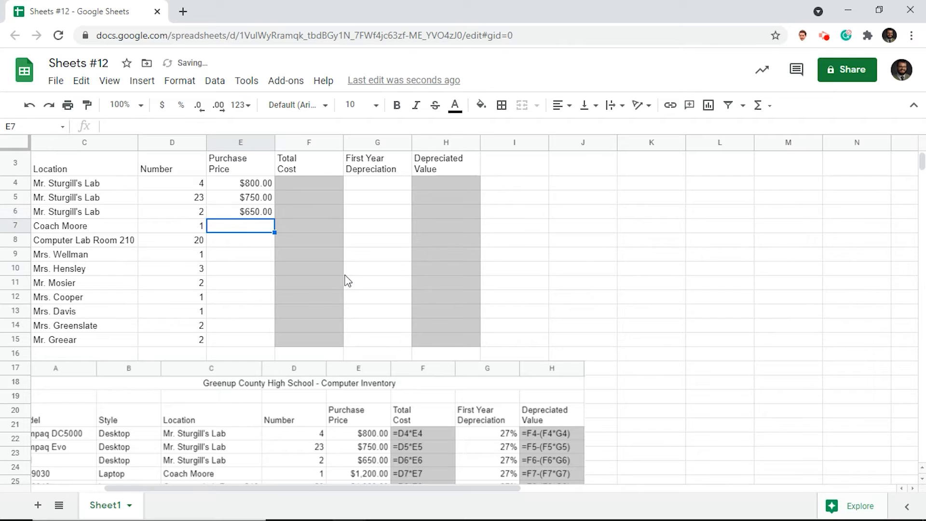
pyautogui.write('1200')
pyautogui.press('Return')
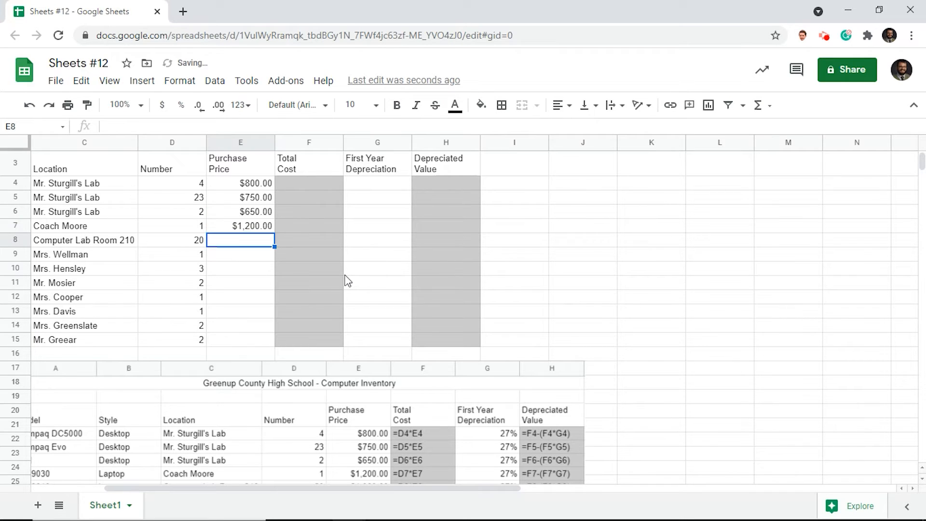
# Continue the Purchase Price column with 1000 in E8, 800 in E9 and 750 in E10.
pyautogui.scroll(-2, 347, 281)
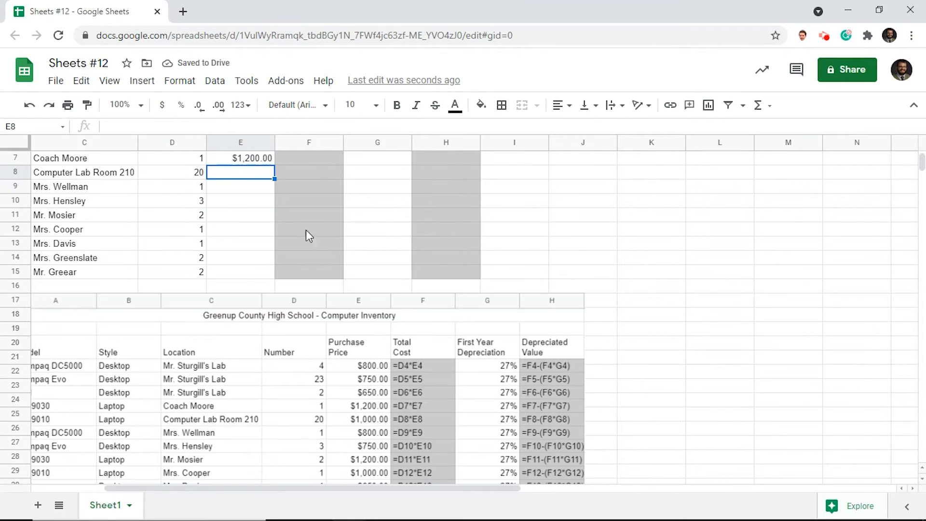
pyautogui.write('1,00')
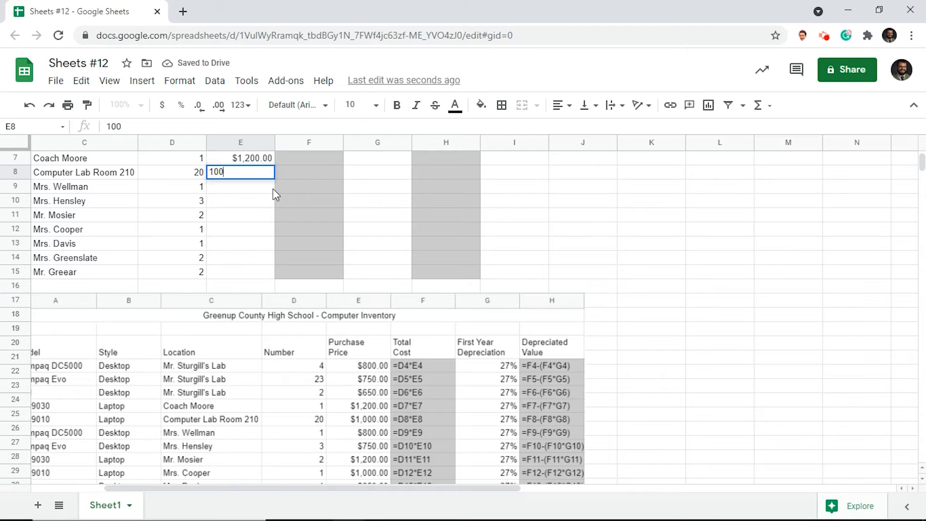
pyautogui.write('0')
pyautogui.press('Return')
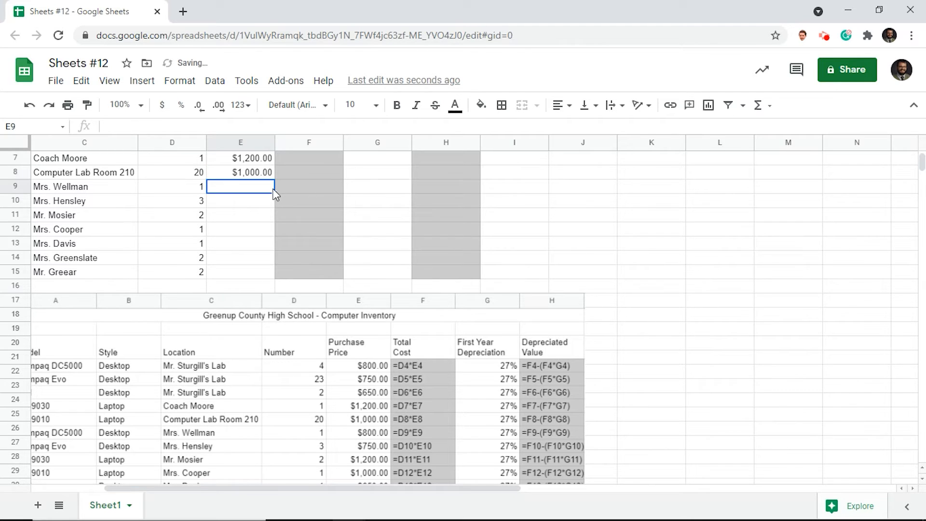
pyautogui.write('800')
pyautogui.press('Return')
pyautogui.write('75')
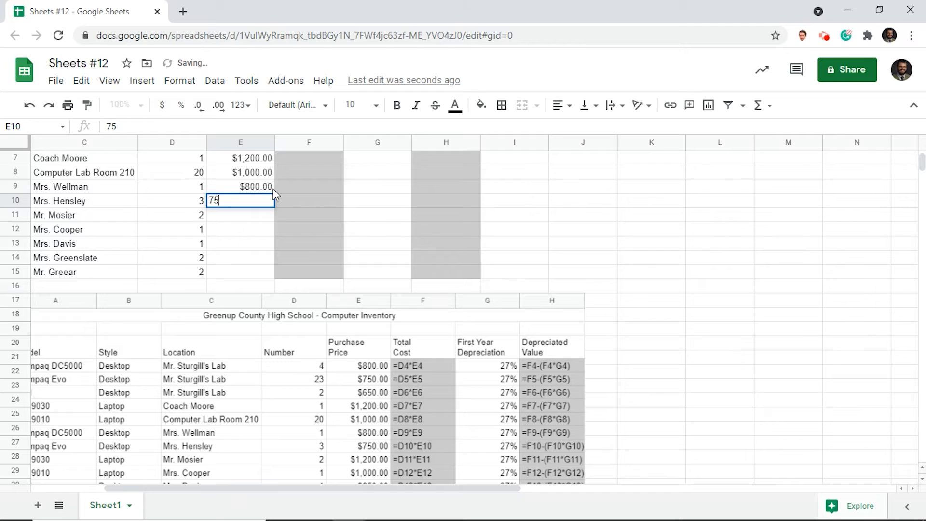
pyautogui.write('0')
pyautogui.press('Return')
# Enter the purchase prices 1200 in E11 and 1000 in E12.
pyautogui.write('1200')
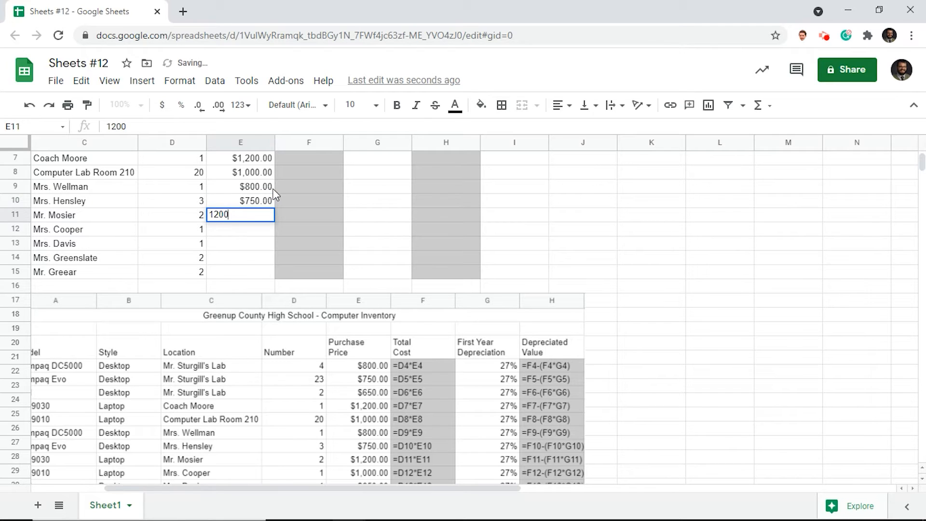
pyautogui.press('Return')
pyautogui.write('1000')
pyautogui.press('Return')
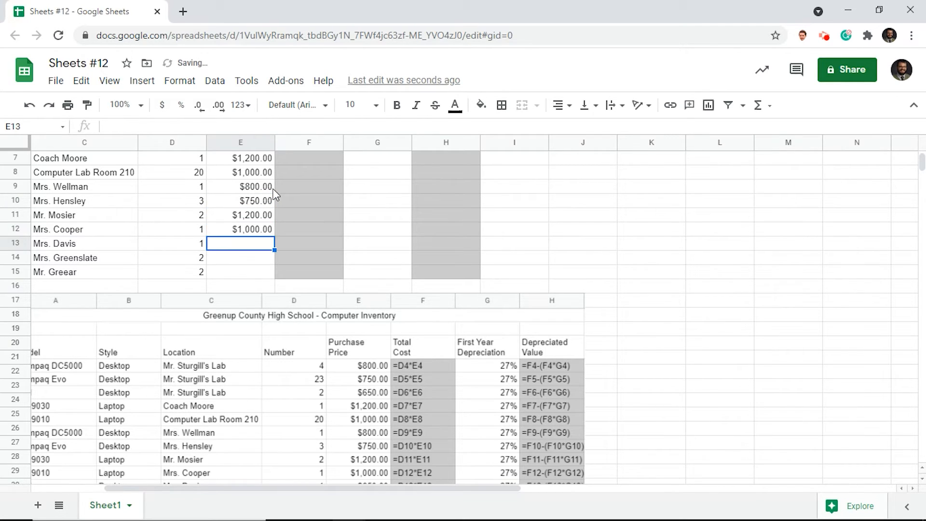
# Complete the Purchase Price column with 650 in E13, 1000 in E14 and 1200 in E15.
pyautogui.scroll(-1, 275, 196)
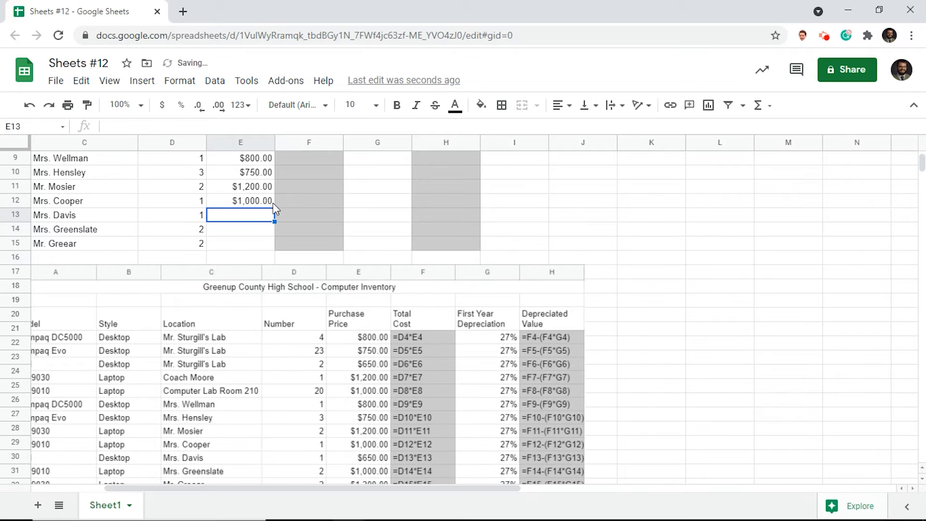
pyautogui.scroll(-1, 275, 208)
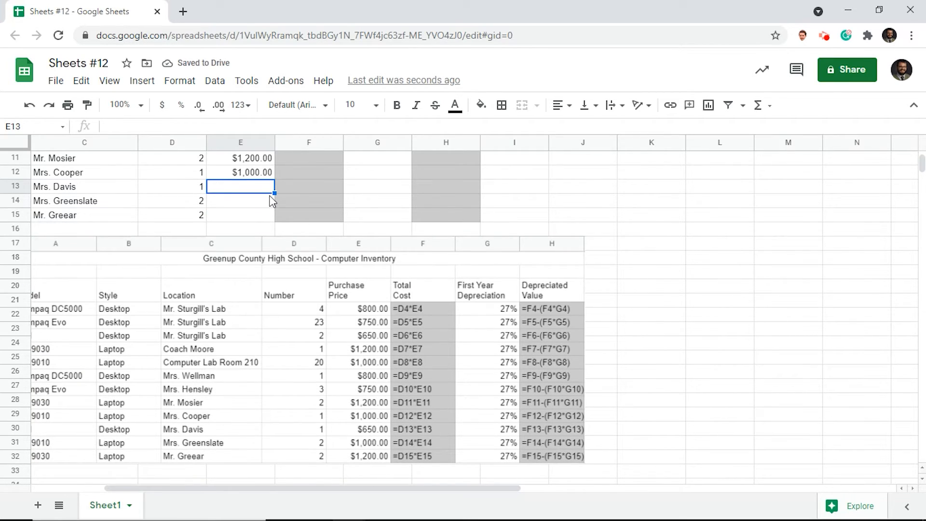
pyautogui.write('650')
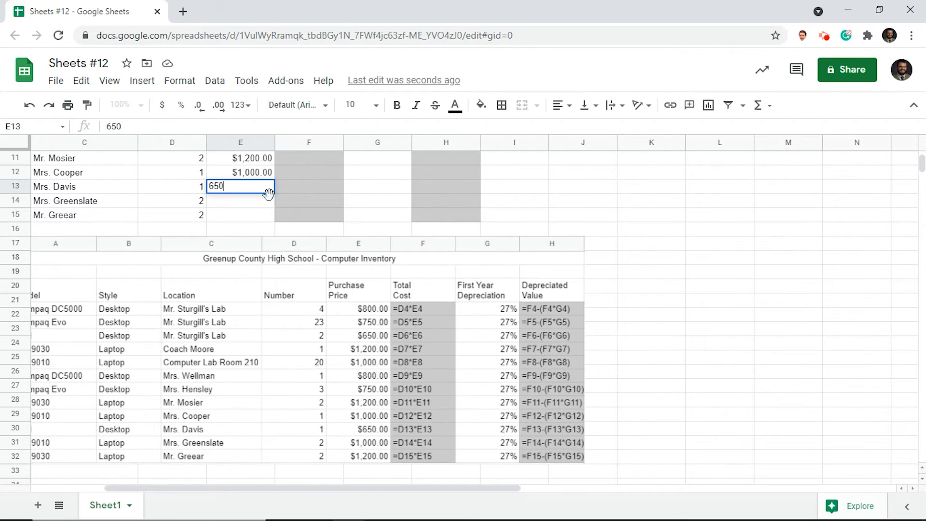
pyautogui.press('Return')
pyautogui.write('1000')
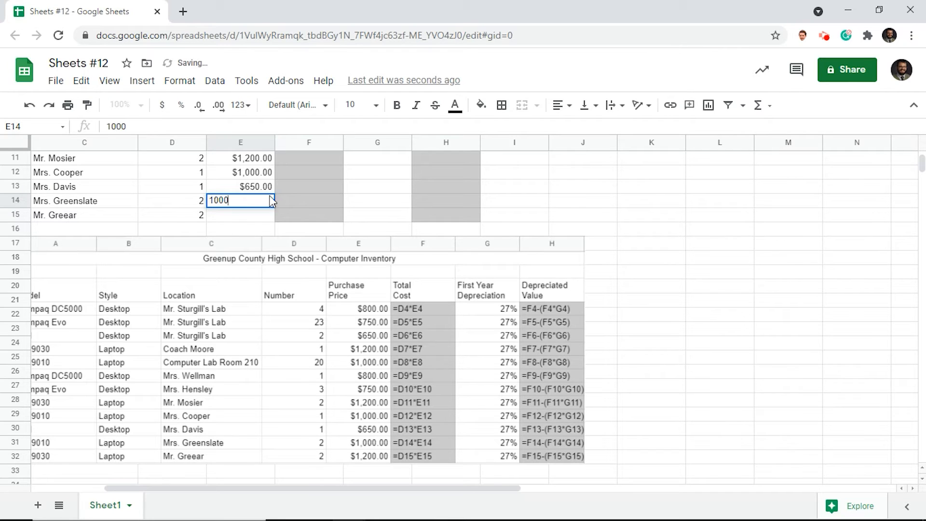
pyautogui.press('Return')
pyautogui.write('1200')
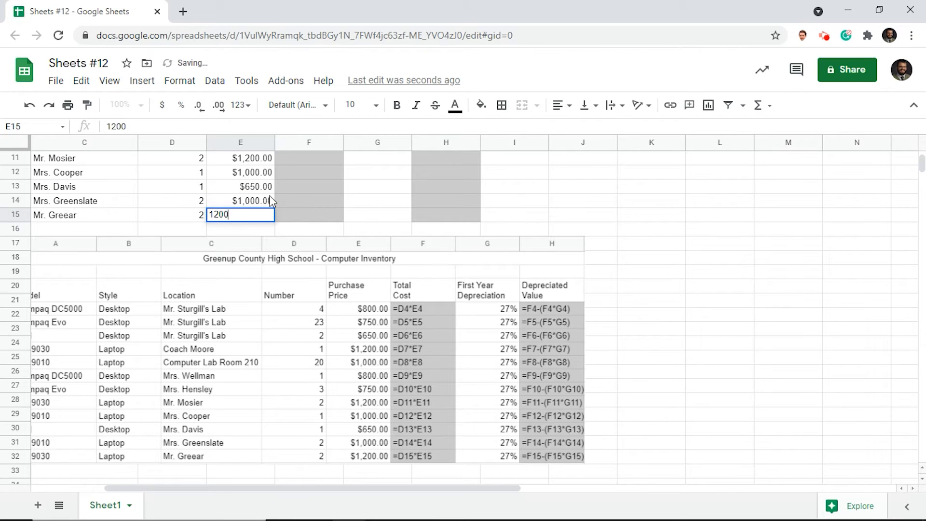
pyautogui.press('Return')
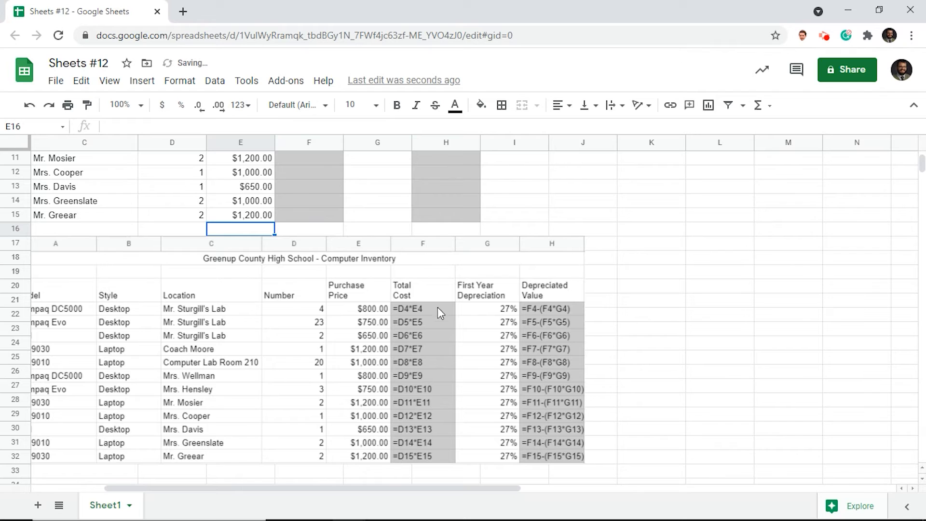
# Enter 27% as the First Year Depreciation in G4 and fill it down through G15.
pyautogui.scroll(3, 427, 292)
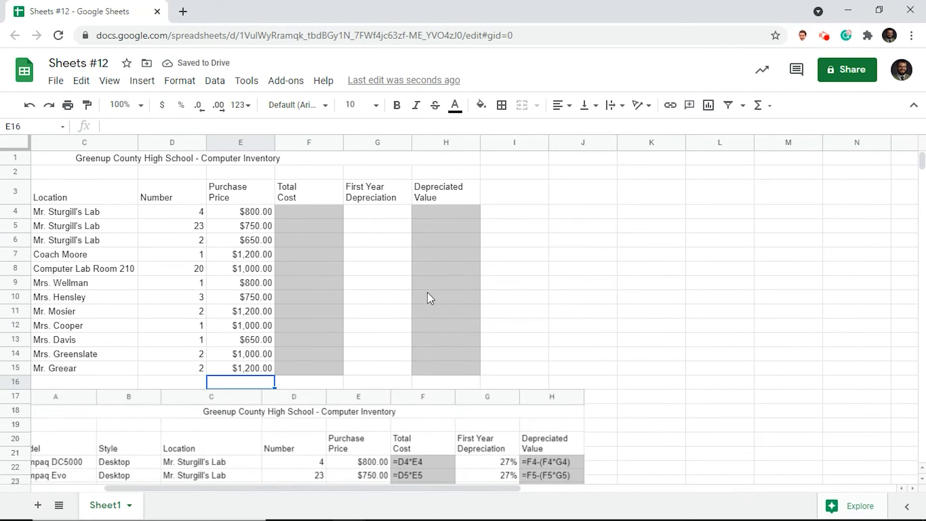
pyautogui.click(385, 215)
pyautogui.write('27%%')
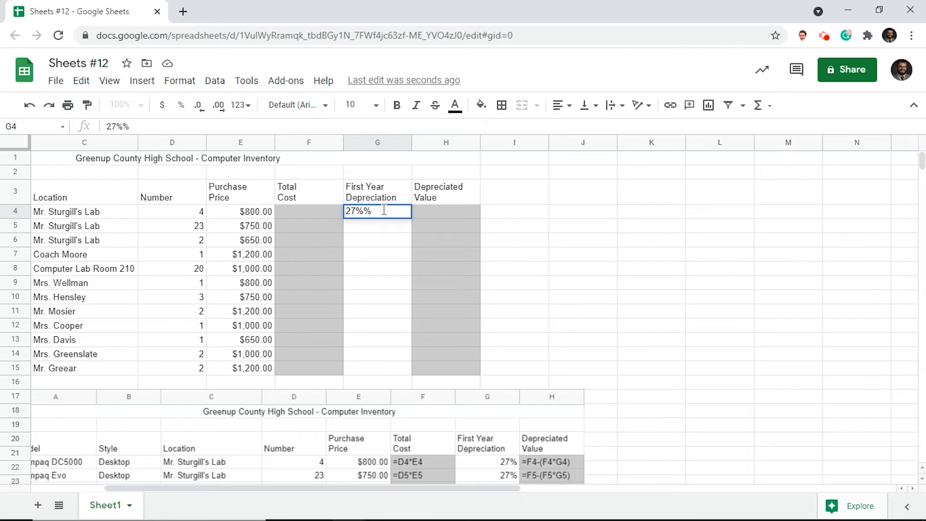
pyautogui.press('BackSpace')
pyautogui.press('Return')
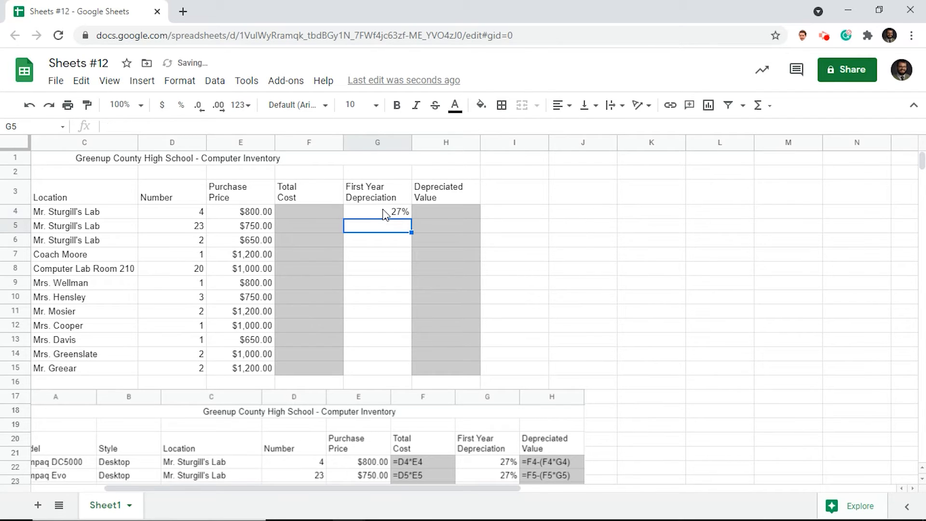
pyautogui.click(396, 217)
pyautogui.moveTo(412, 219); pyautogui.dragTo(400, 382)
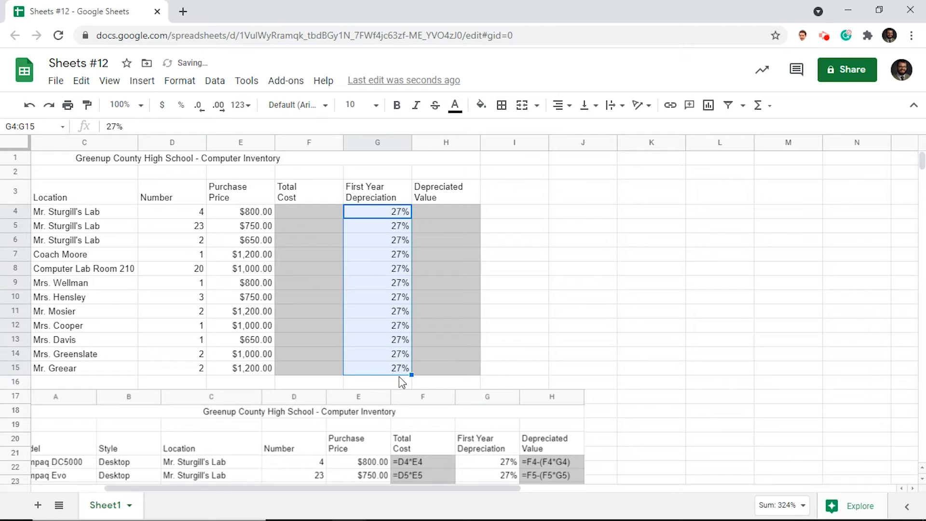
# Calculate the Total Cost in F4 with the formula =D4*E4 and accept the suggested autofill for F5 through F15.
pyautogui.click(358, 413)
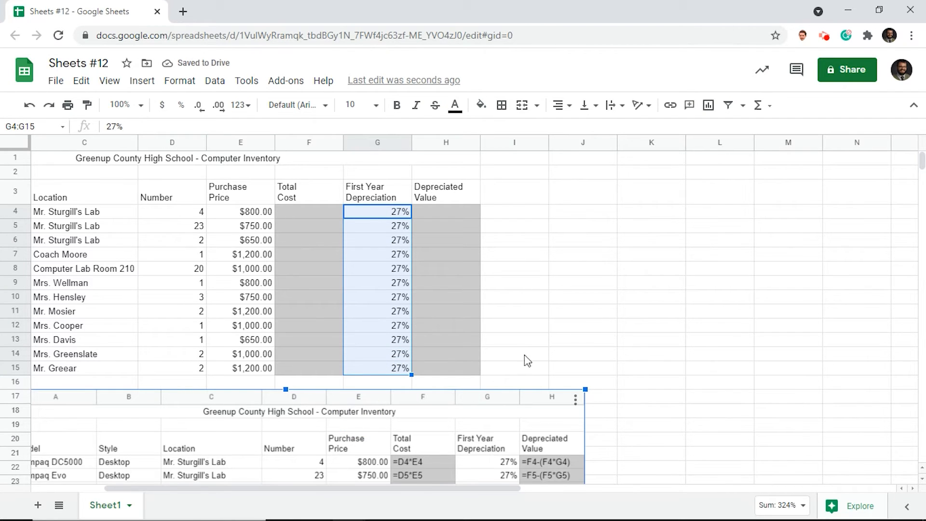
pyautogui.scroll(-1, 459, 307)
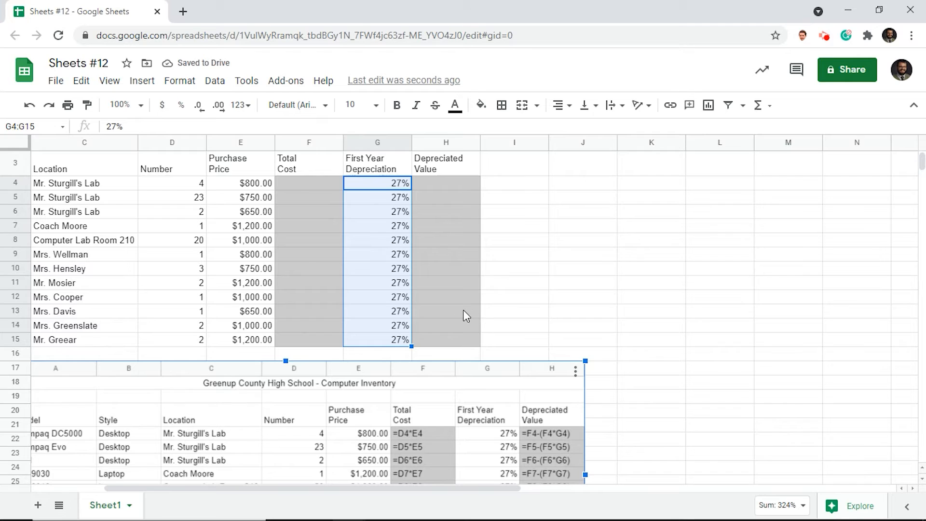
pyautogui.scroll(-1, 463, 309)
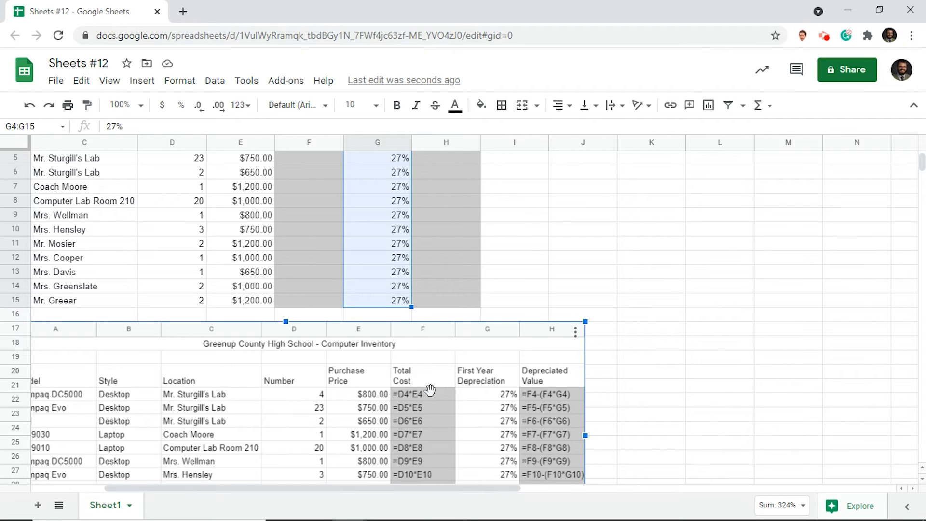
pyautogui.scroll(2, 429, 390)
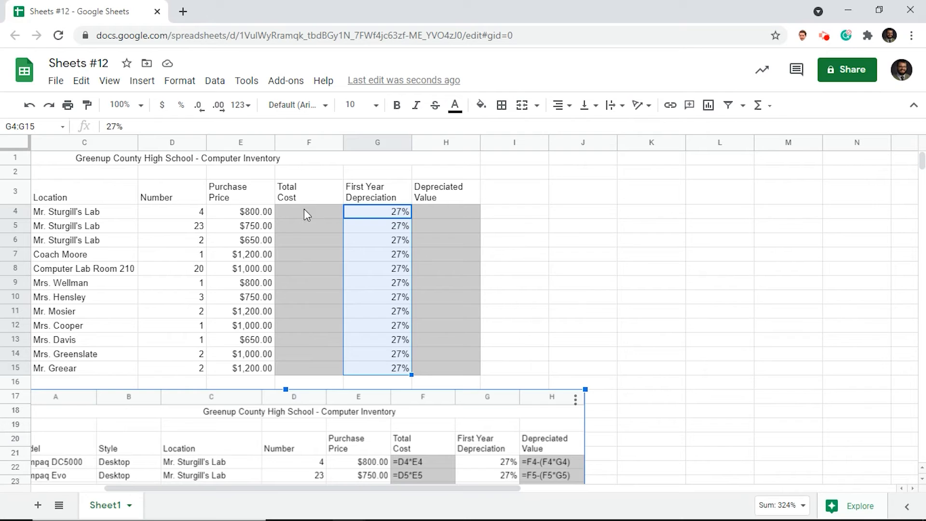
pyautogui.click(306, 215)
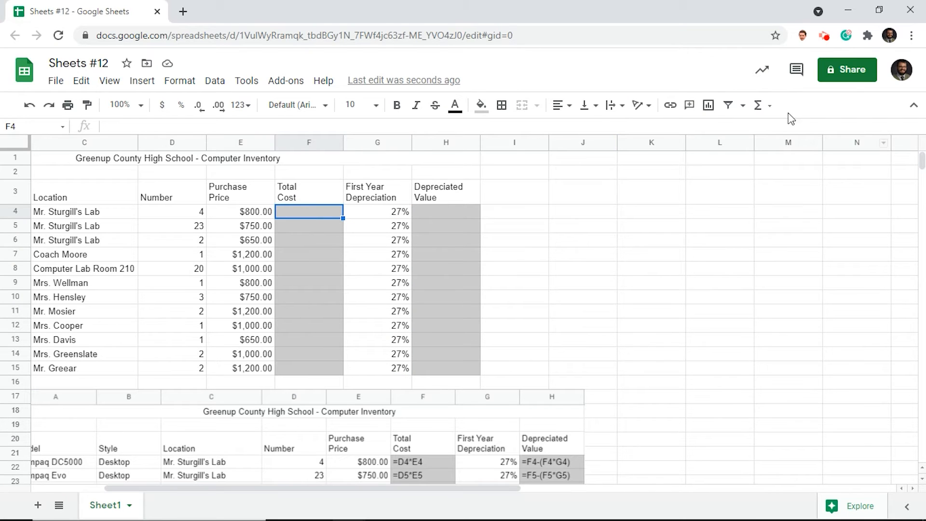
pyautogui.click(760, 105)
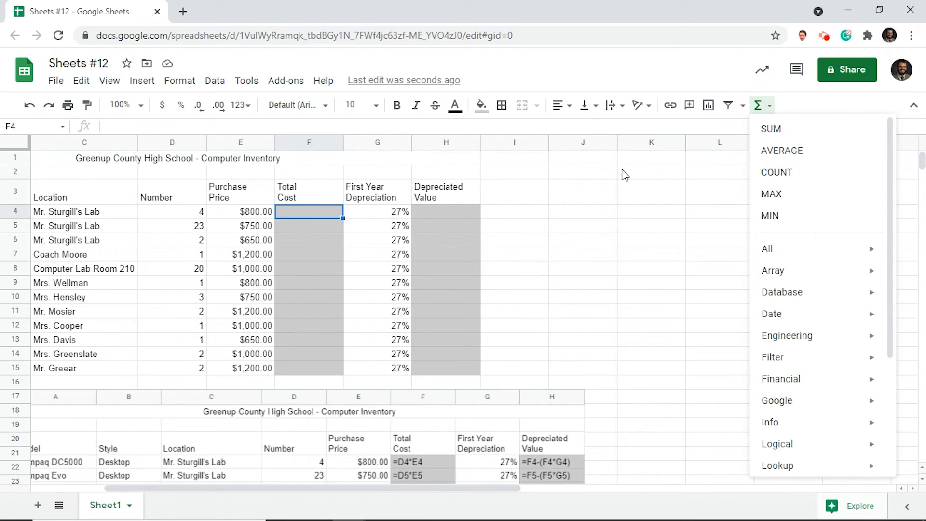
pyautogui.click(327, 220)
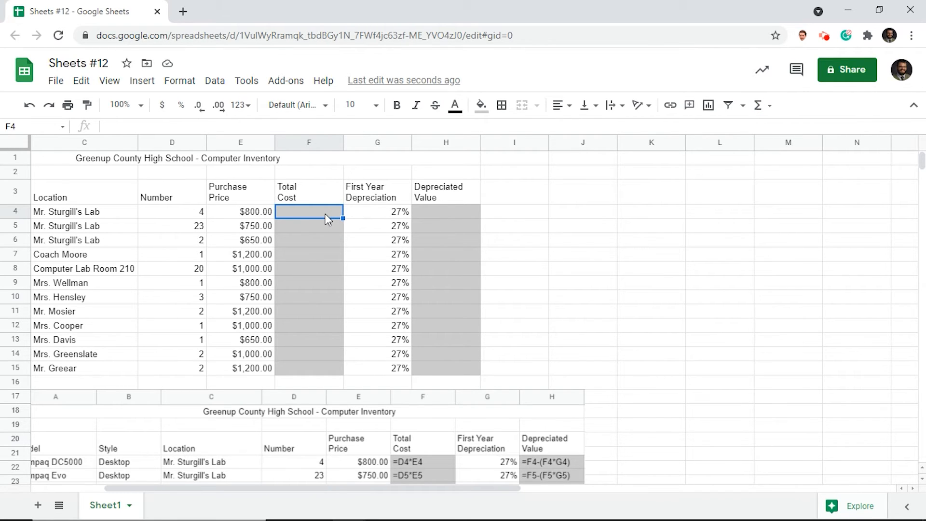
pyautogui.write('=')
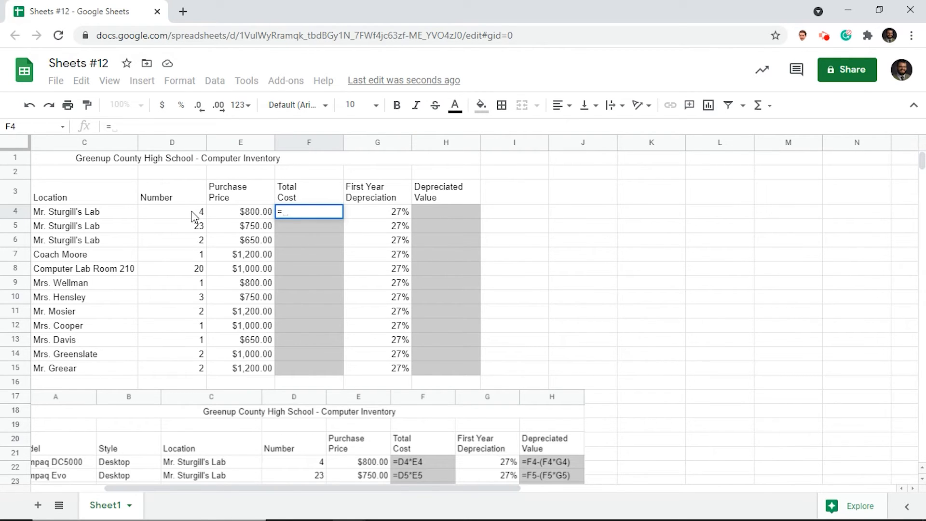
pyautogui.click(194, 216)
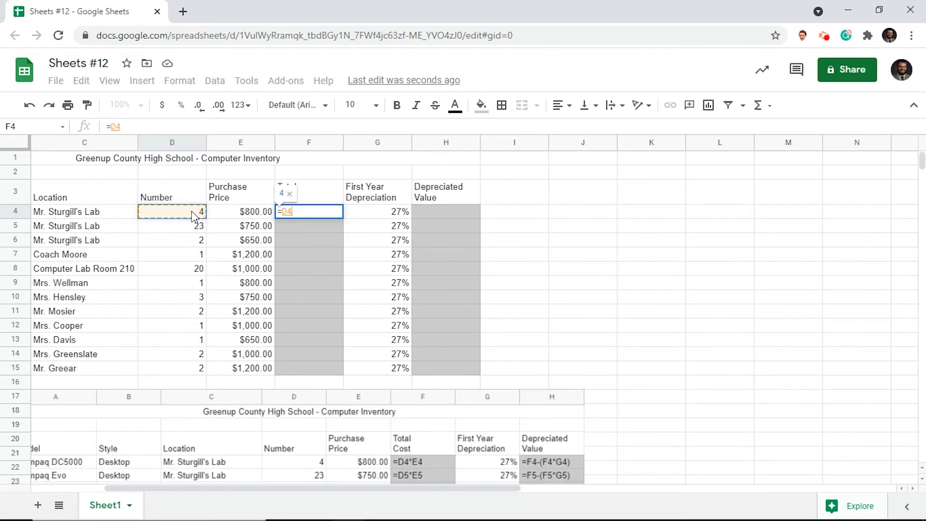
pyautogui.write('*')
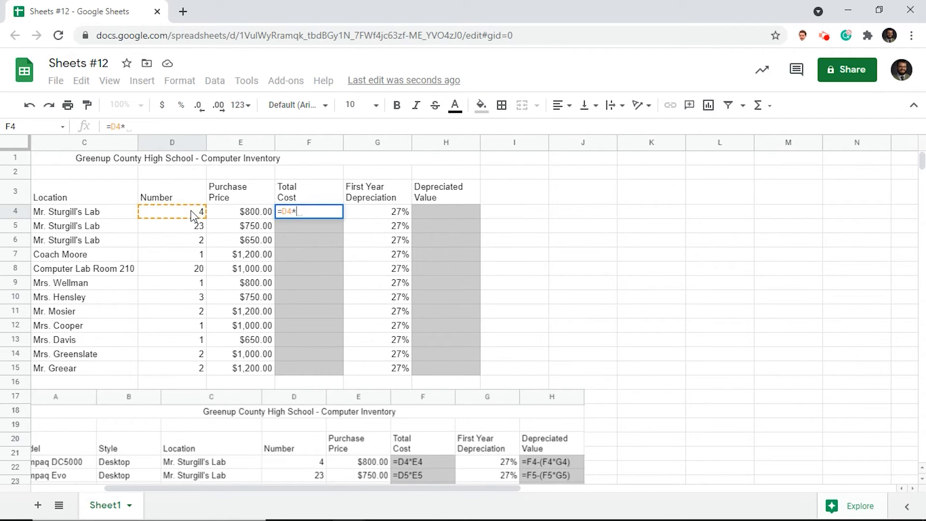
pyautogui.click(243, 216)
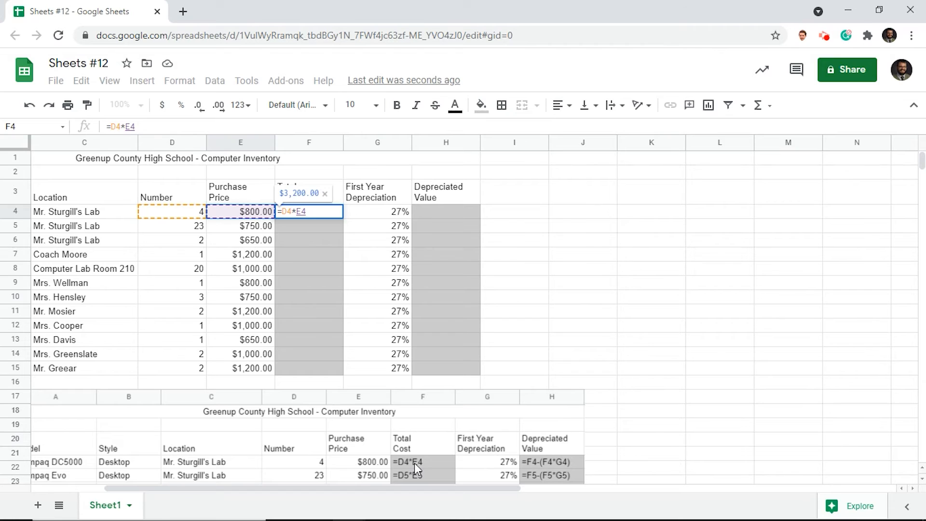
pyautogui.press('Return')
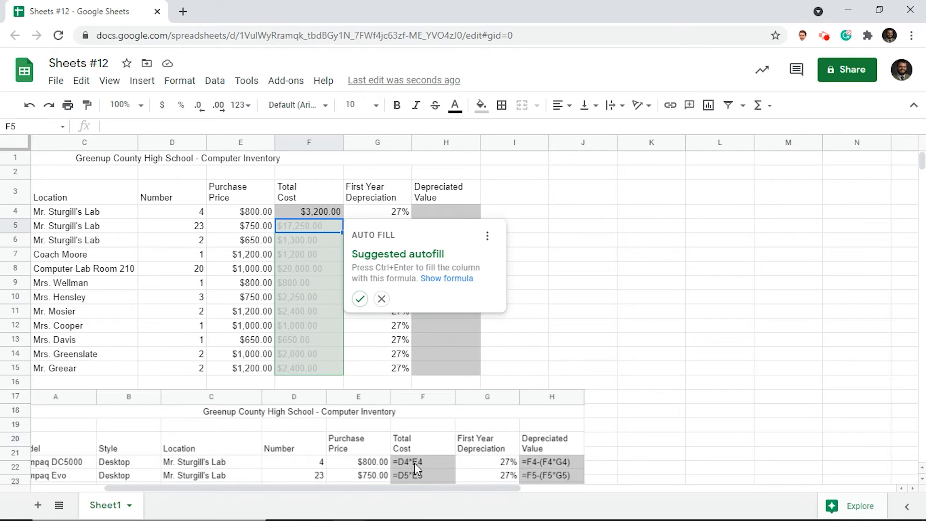
pyautogui.click(360, 299)
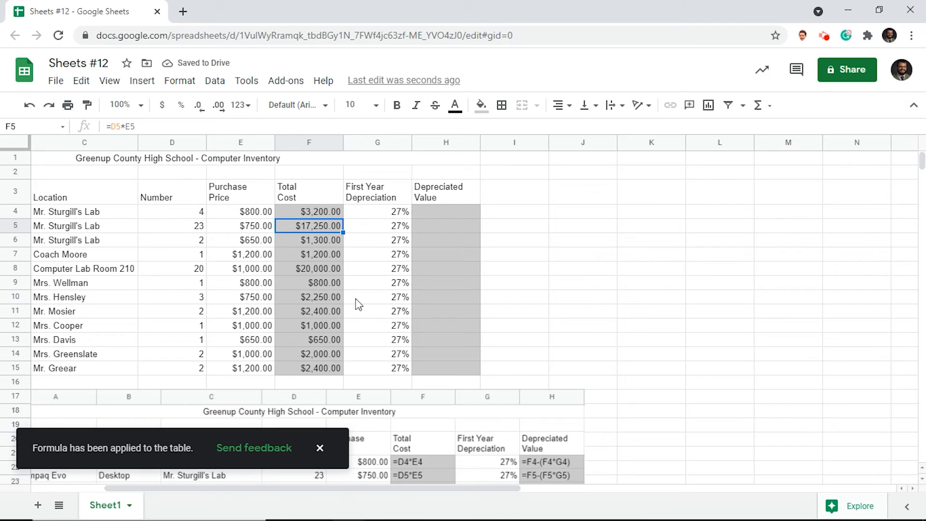
# Calculate the Depreciated Value in H4 with the formula =F4-(F4*G4) and accept the suggested autofill for H5 through H15.
pyautogui.click(424, 211)
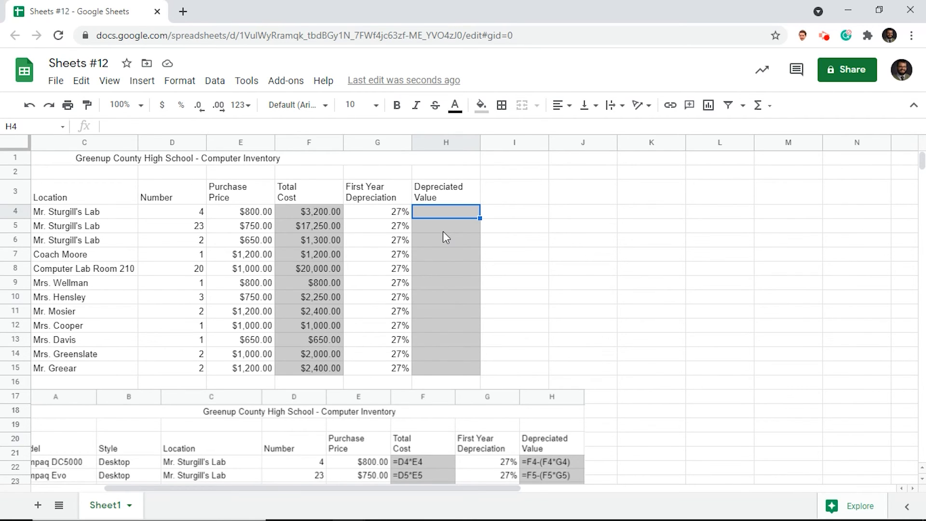
pyautogui.scroll(-1, 444, 233)
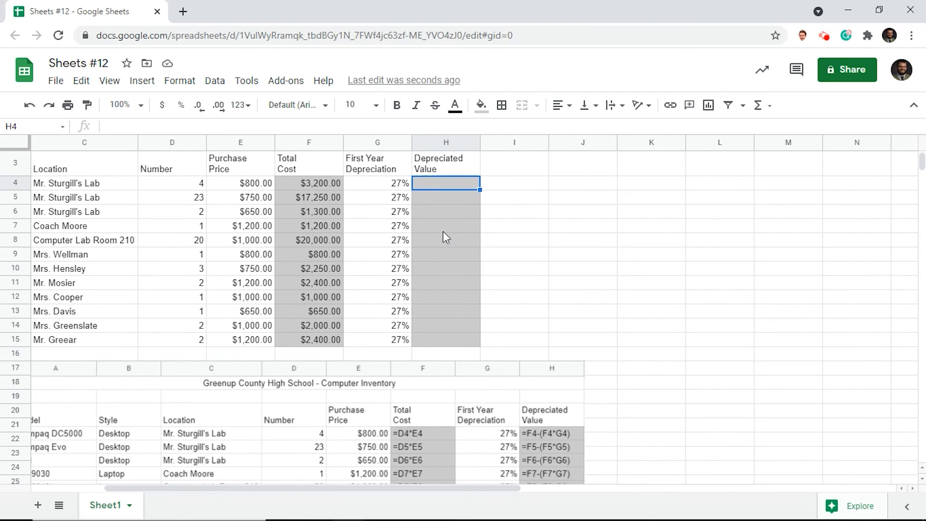
pyautogui.scroll(1, 444, 233)
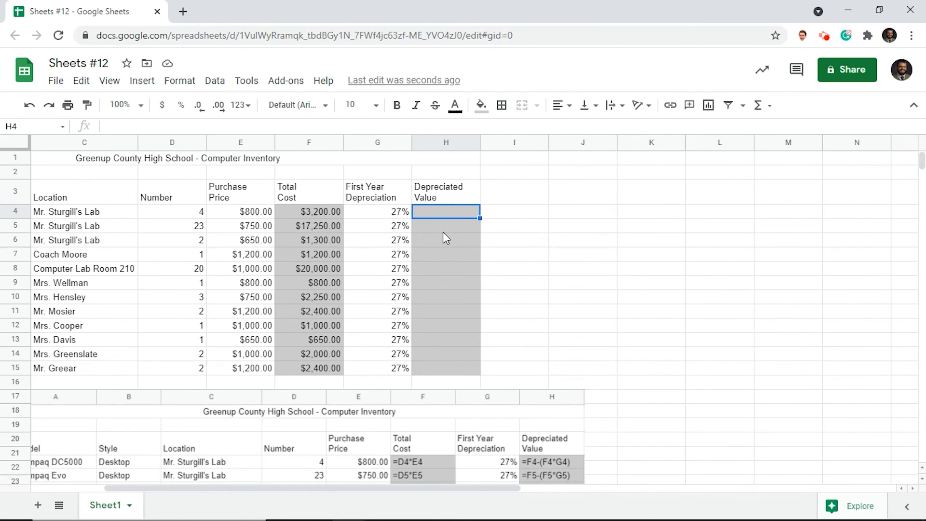
pyautogui.write('=')
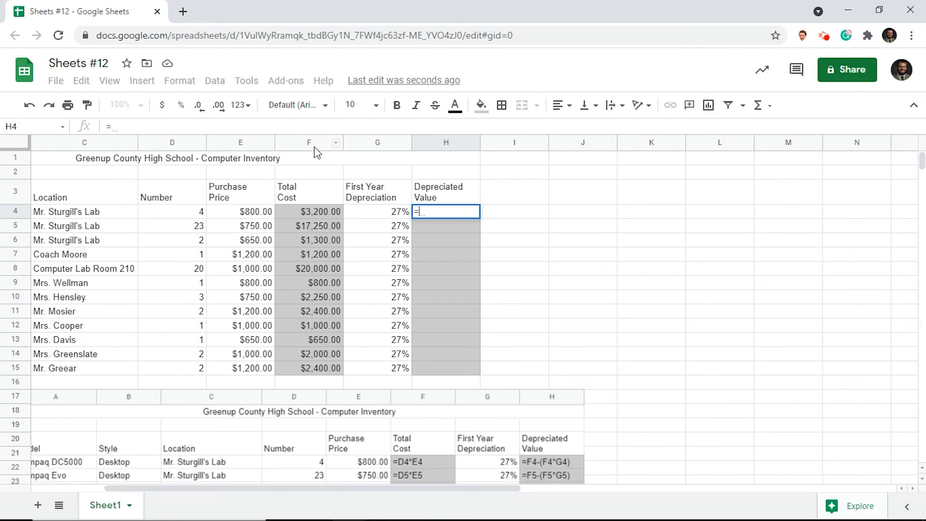
pyautogui.click(313, 216)
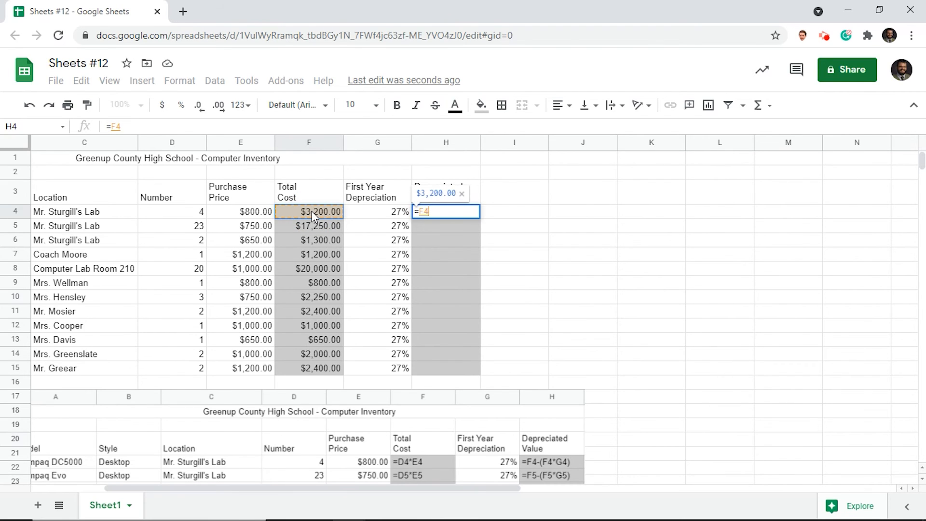
pyautogui.write('-(')
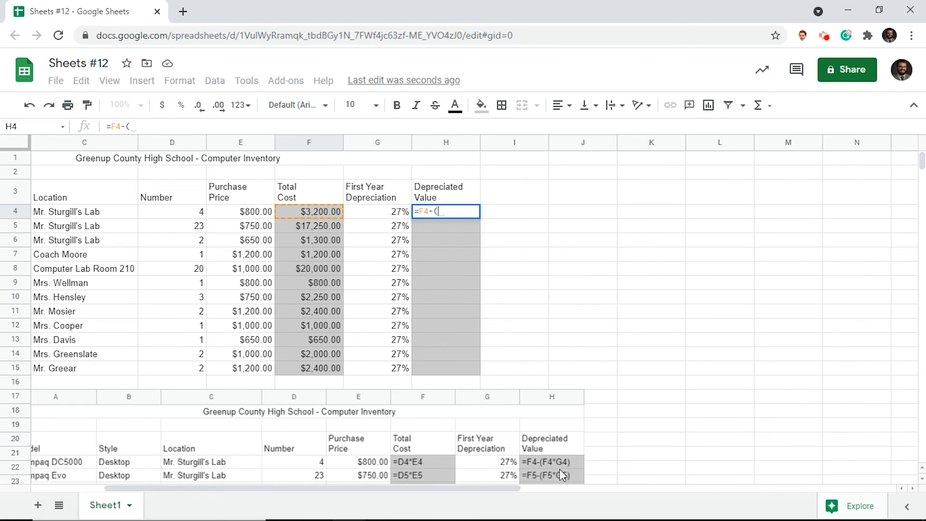
pyautogui.click(329, 210)
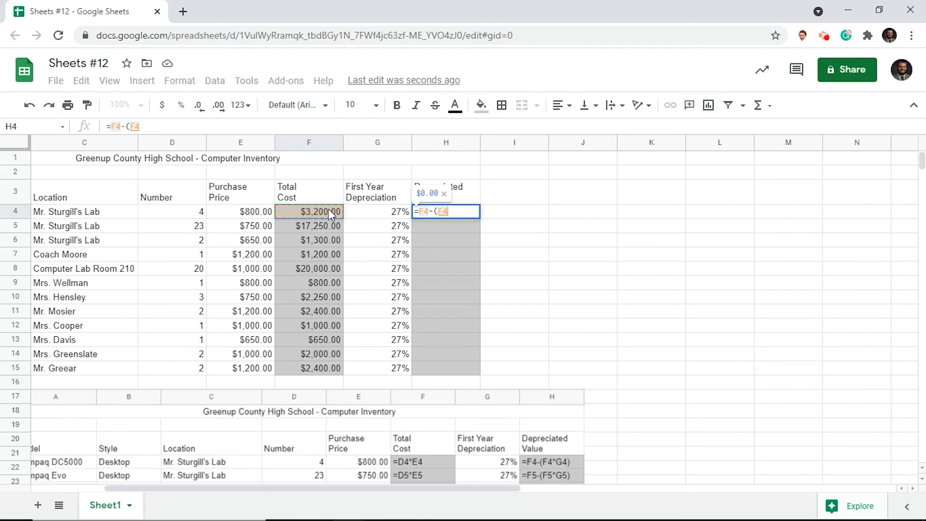
pyautogui.write('*')
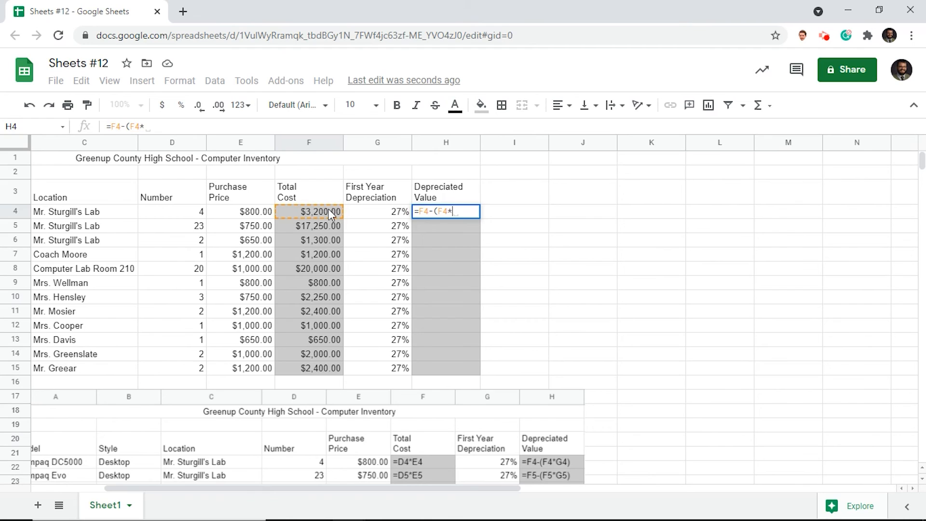
pyautogui.click(375, 218)
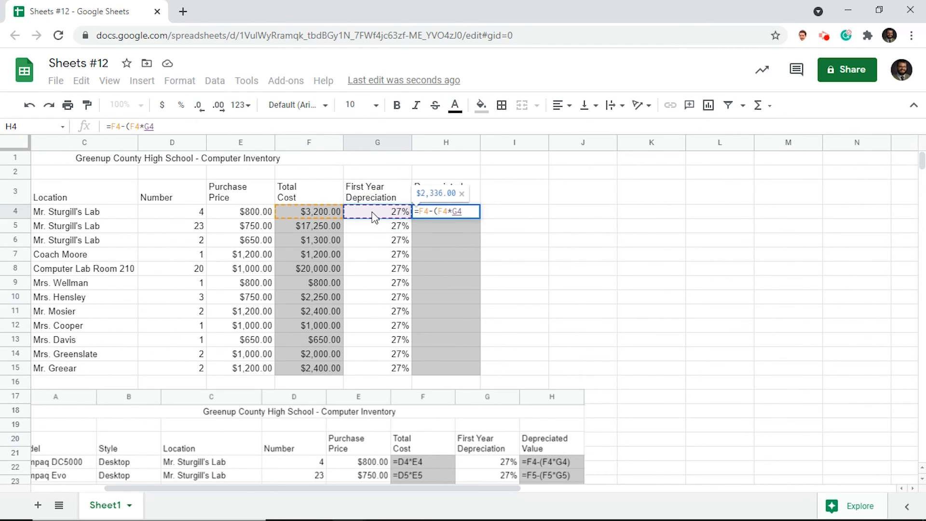
pyautogui.write(')')
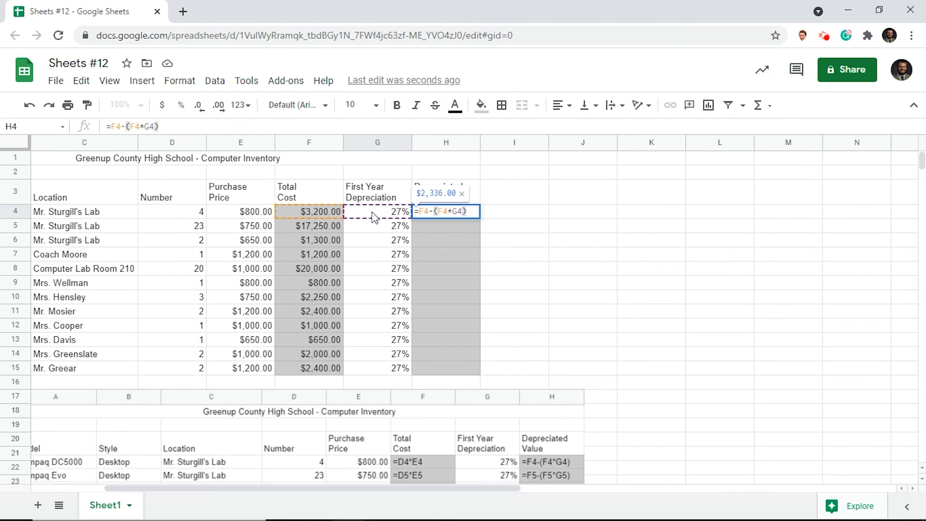
pyautogui.press('Return')
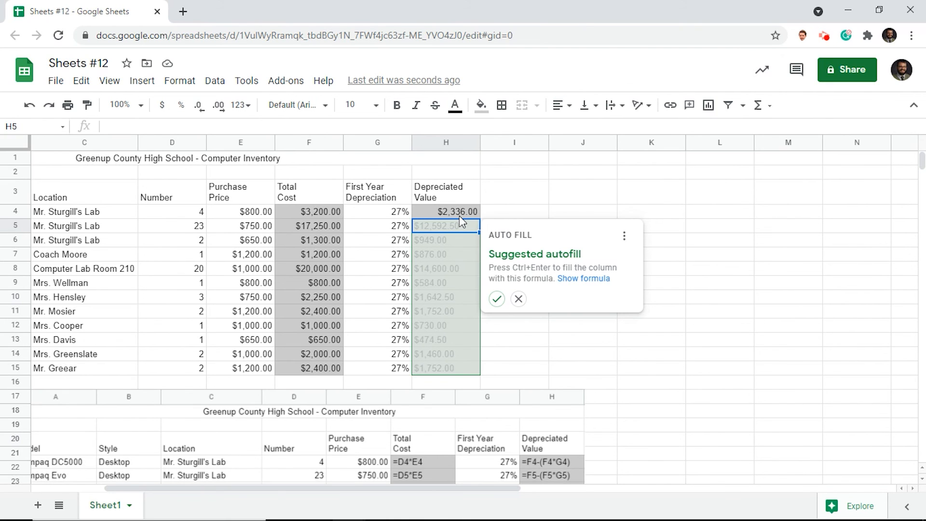
pyautogui.click(496, 299)
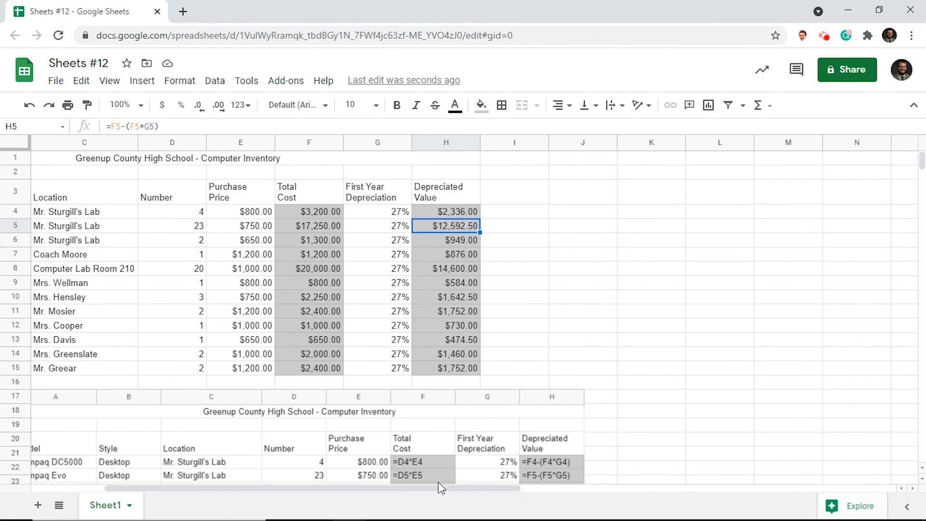
# Show the sheet's formulas to check the Total Cost and Depreciated Value columns against the reference picture, and return to displaying values.
pyautogui.moveTo(438, 486); pyautogui.dragTo(357, 488)
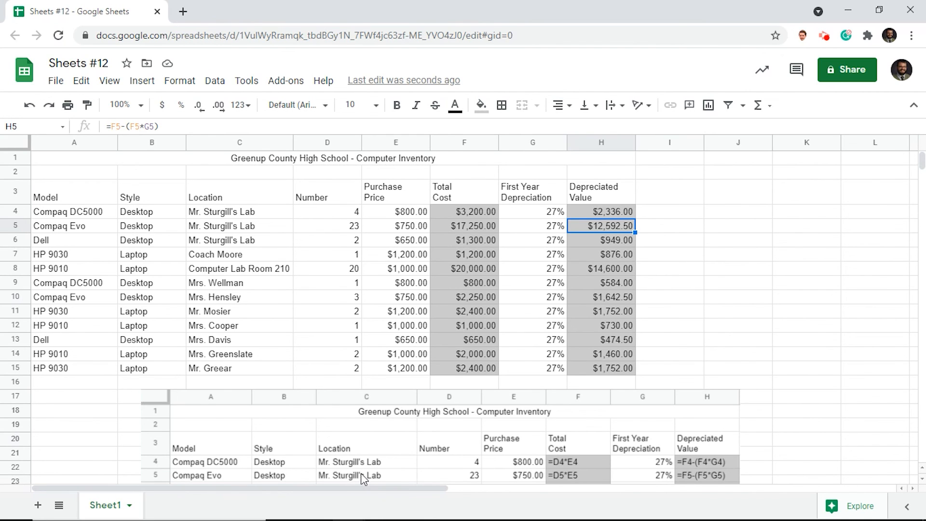
pyautogui.hotkey('ctrl', '`')
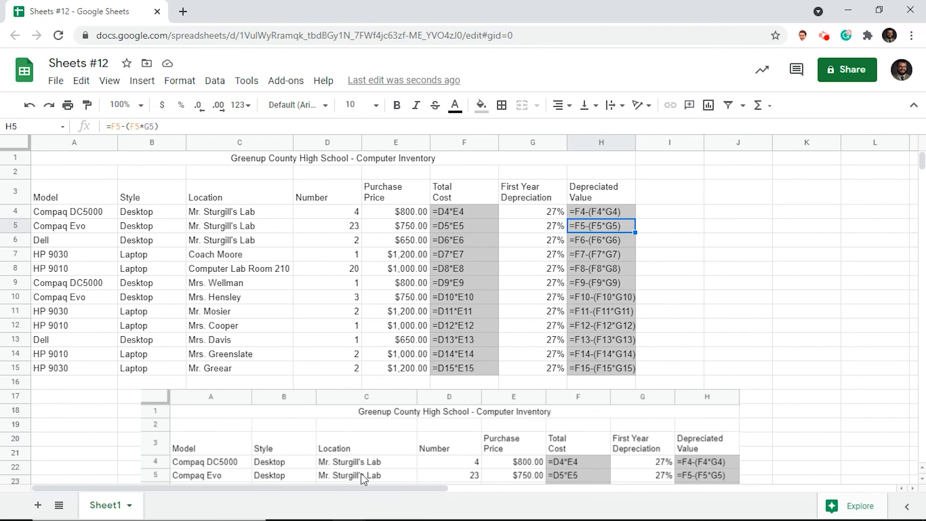
pyautogui.hotkey('ctrl', '`')
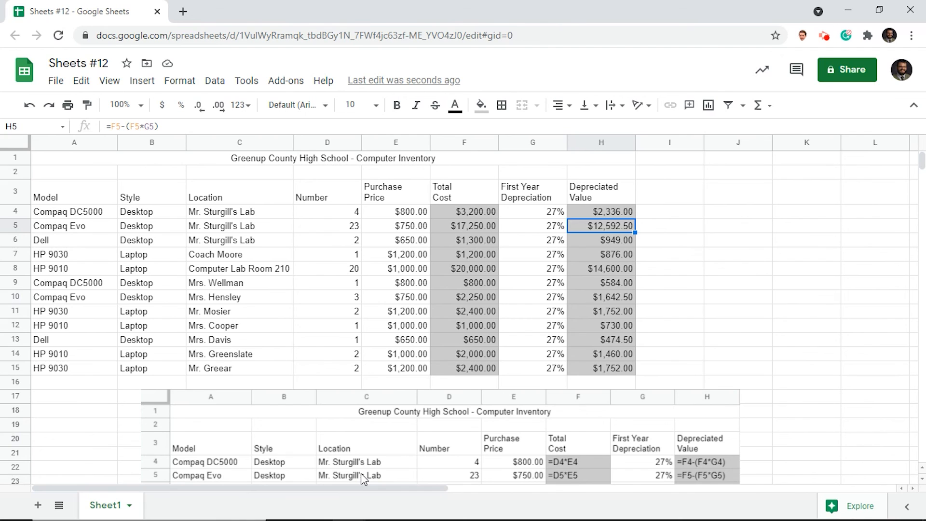
pyautogui.hotkey('ctrl', '`')
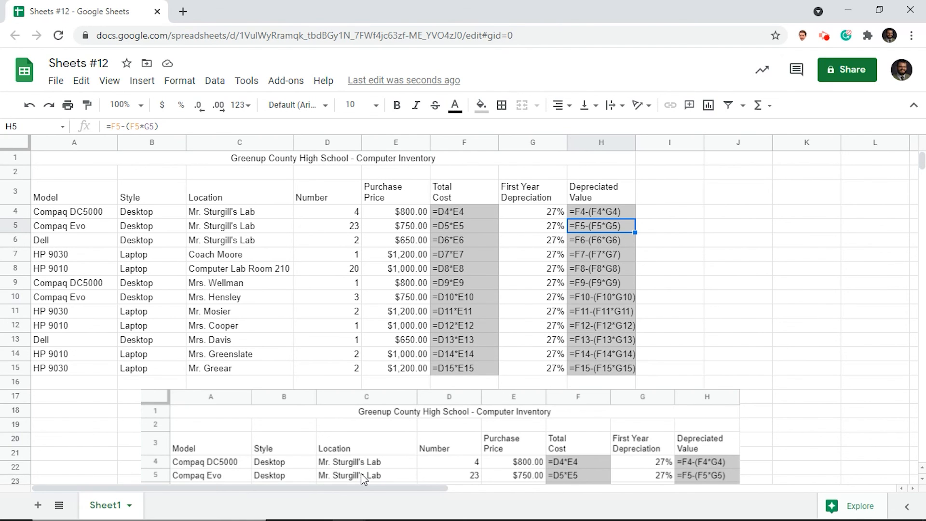
pyautogui.hotkey('ctrl', '`')
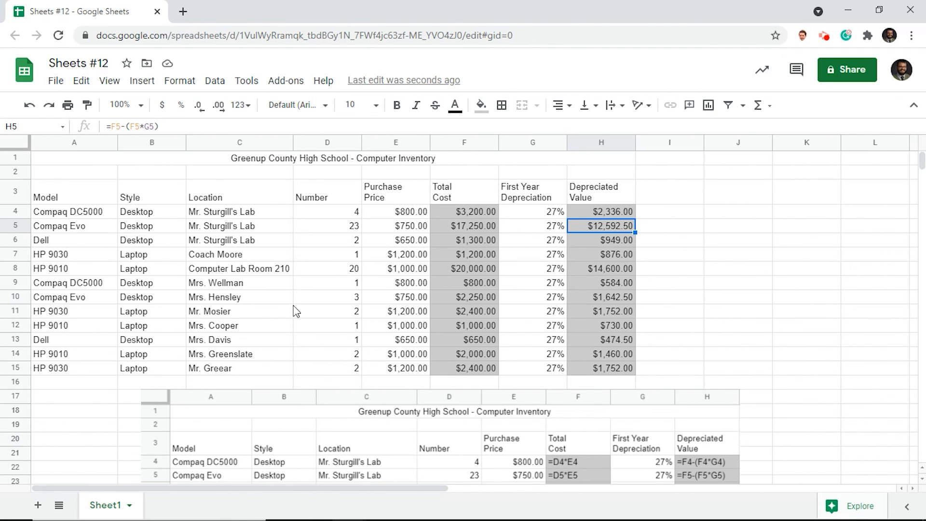